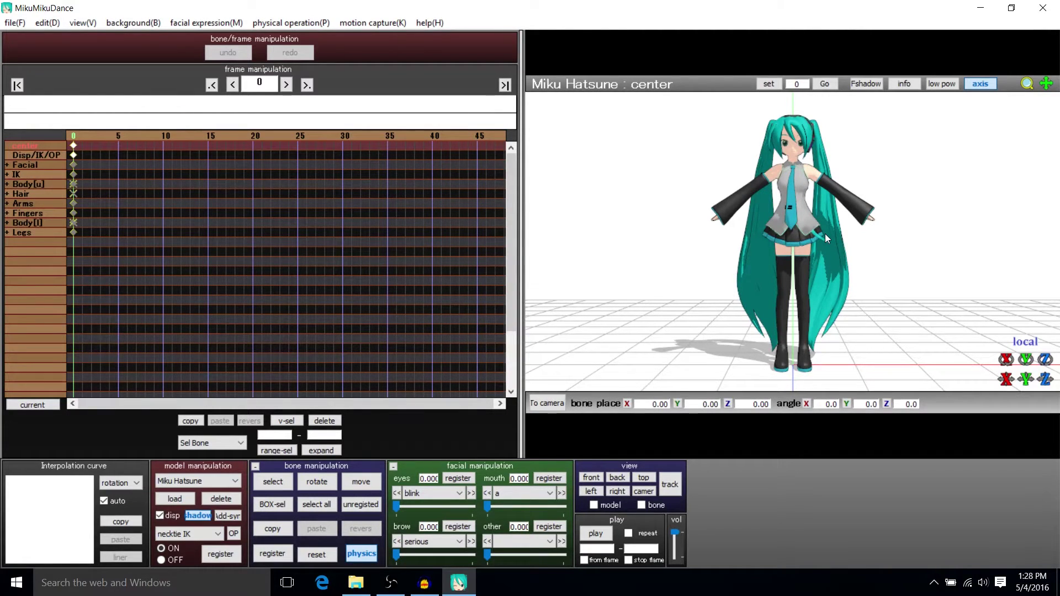
# Select camera/light/accessory in the model dropdown and go to frame 30 on the timeline.
pyautogui.click(176, 481)
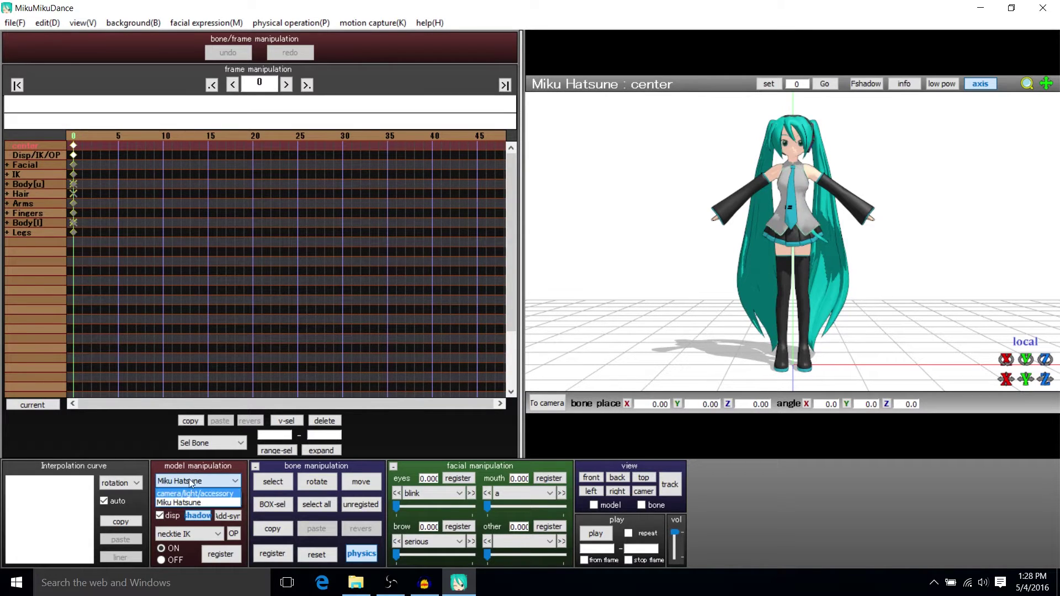
pyautogui.click(214, 493)
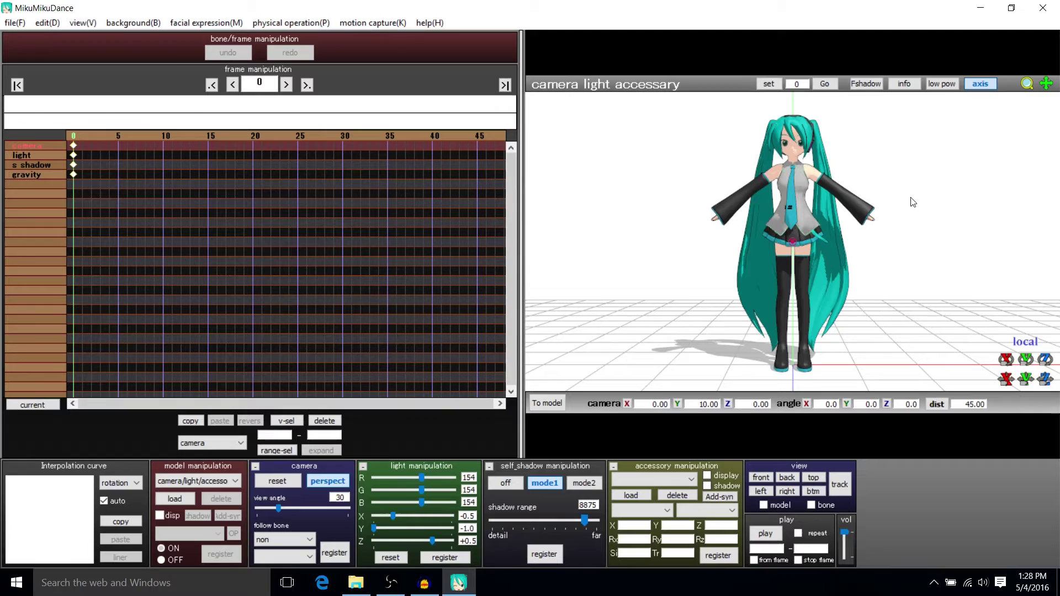
pyautogui.click(343, 135)
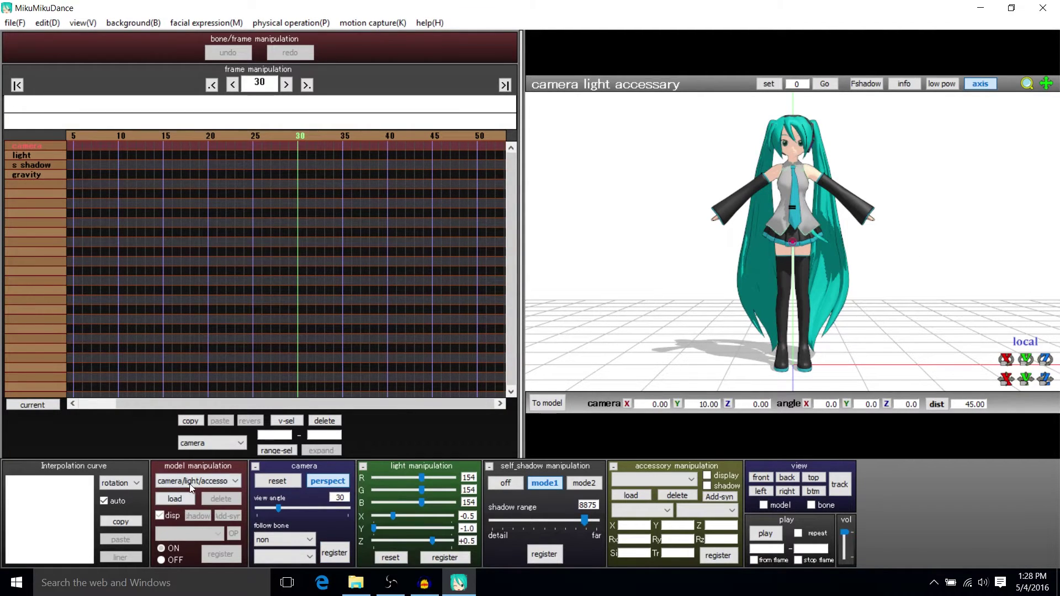
# Orbit the view to Miku's side and register it as a camera keyframe at frame 30.
pyautogui.click(238, 482)
pyautogui.click(576, 328)
pyautogui.moveTo(887, 213); pyautogui.dragTo(775, 215, button='right')
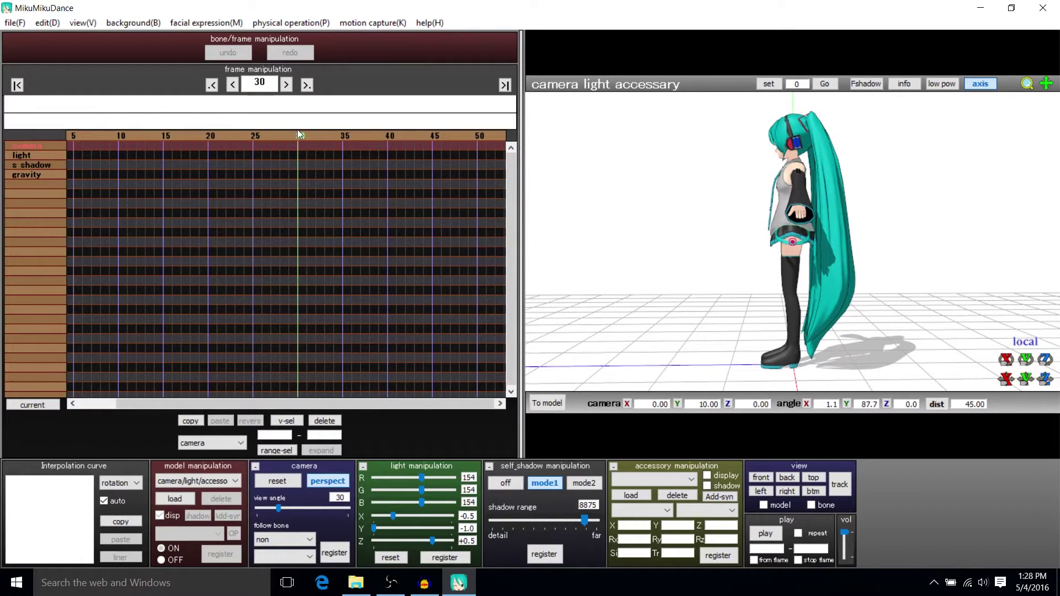
pyautogui.click(335, 553)
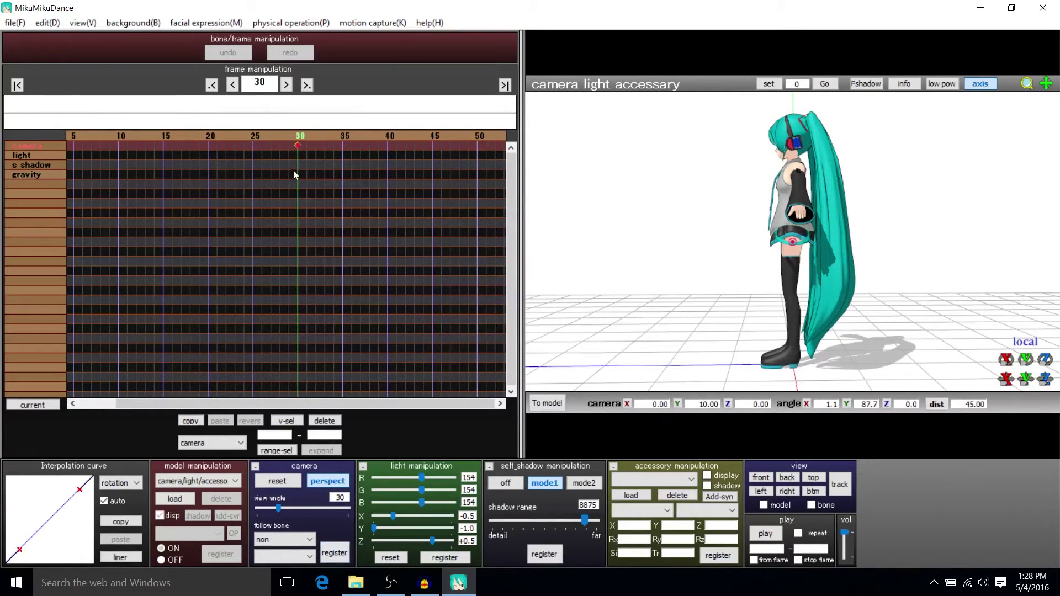
# Return the timeline to frame 0 and play back the camera animation.
pyautogui.moveTo(304, 404); pyautogui.dragTo(265, 404)
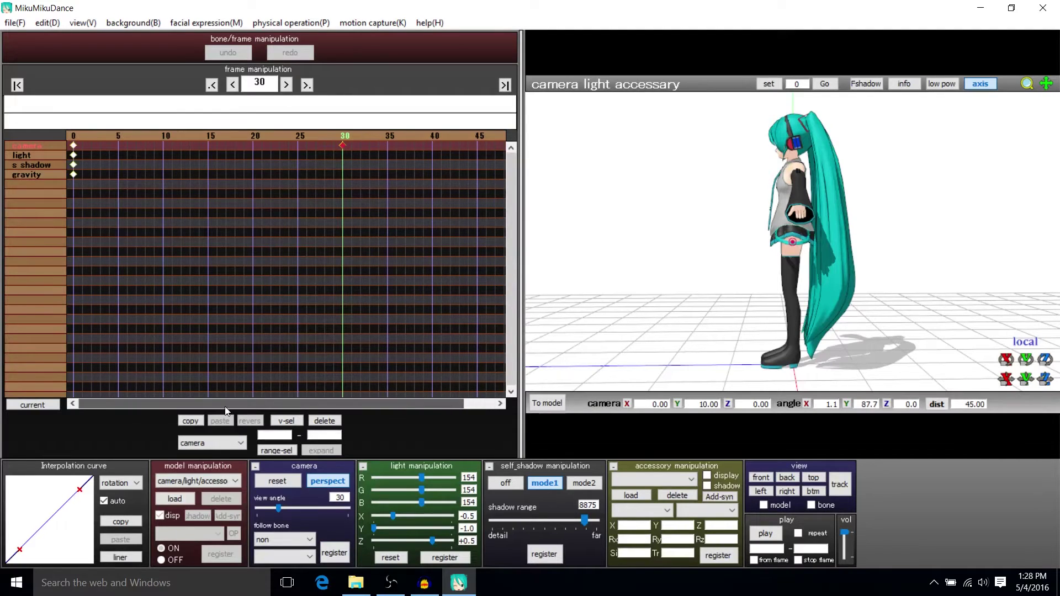
pyautogui.click(75, 149)
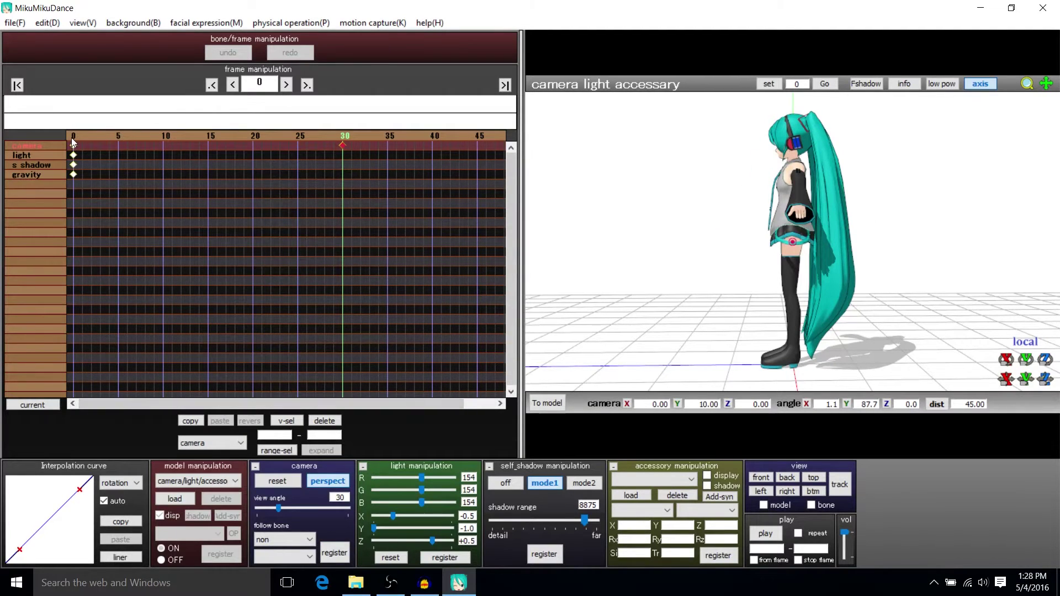
pyautogui.click(765, 534)
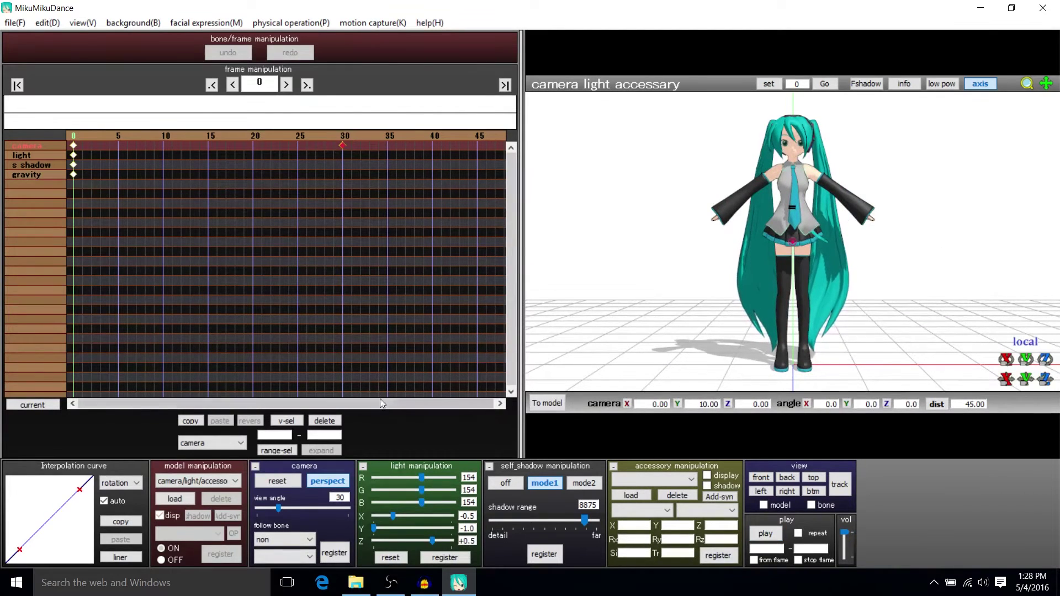
# At frame 60, orbit and pan to a raised front view of Miku's upper body.
pyautogui.moveTo(495, 134); pyautogui.dragTo(410, 133)
pyautogui.scroll(4, 797, 250)
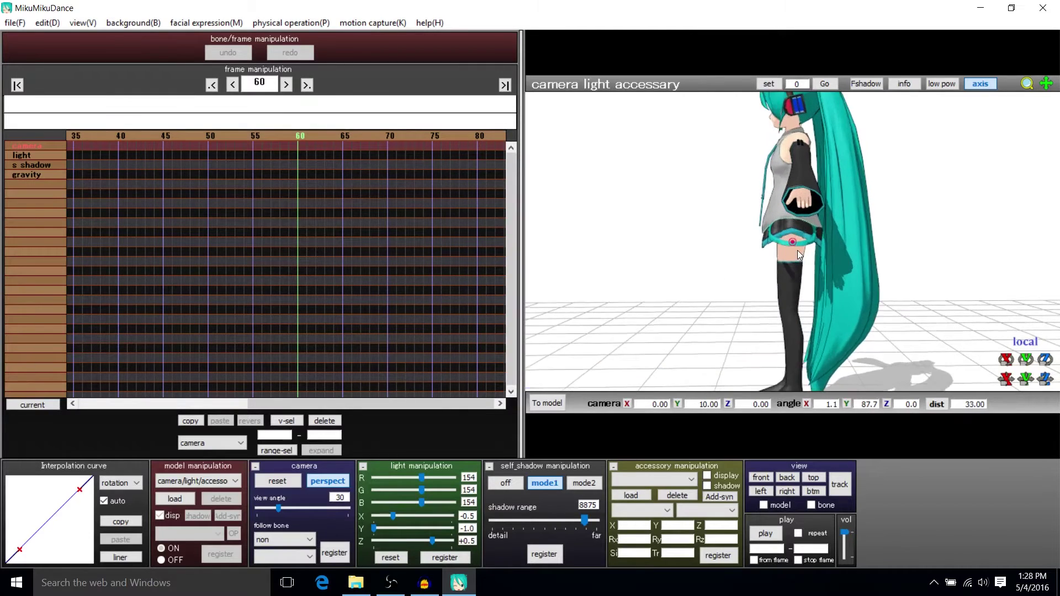
pyautogui.scroll(-4, 797, 250)
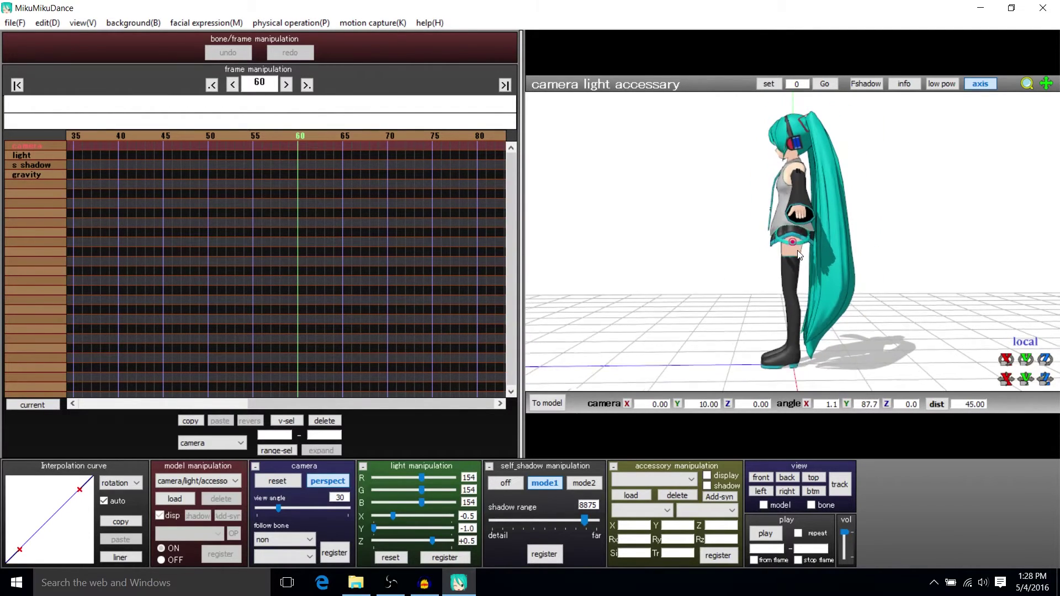
pyautogui.scroll(2, 798, 254)
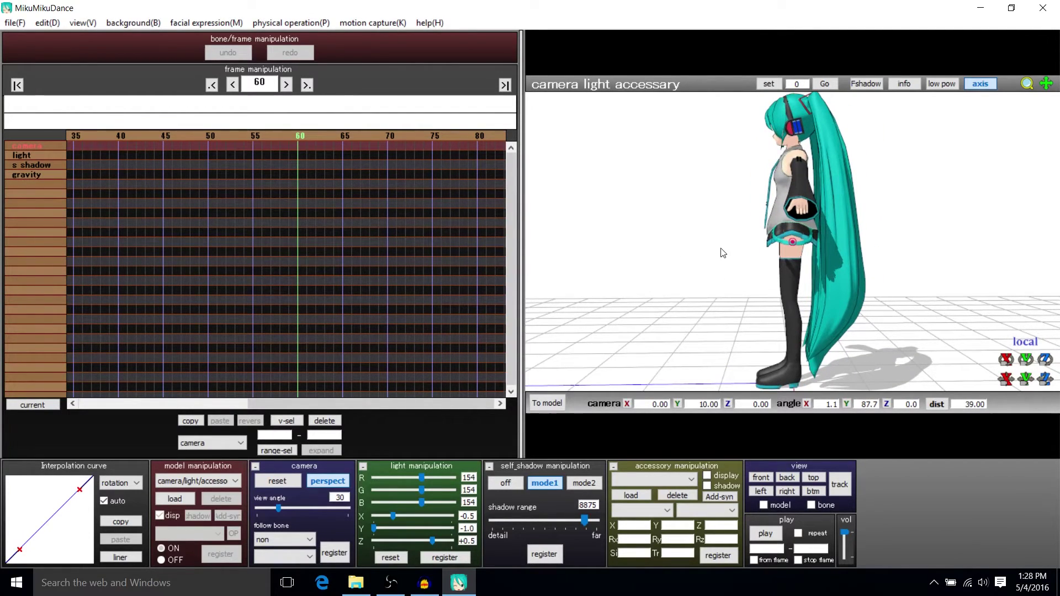
pyautogui.moveTo(731, 217); pyautogui.dragTo(826, 240, button='right')
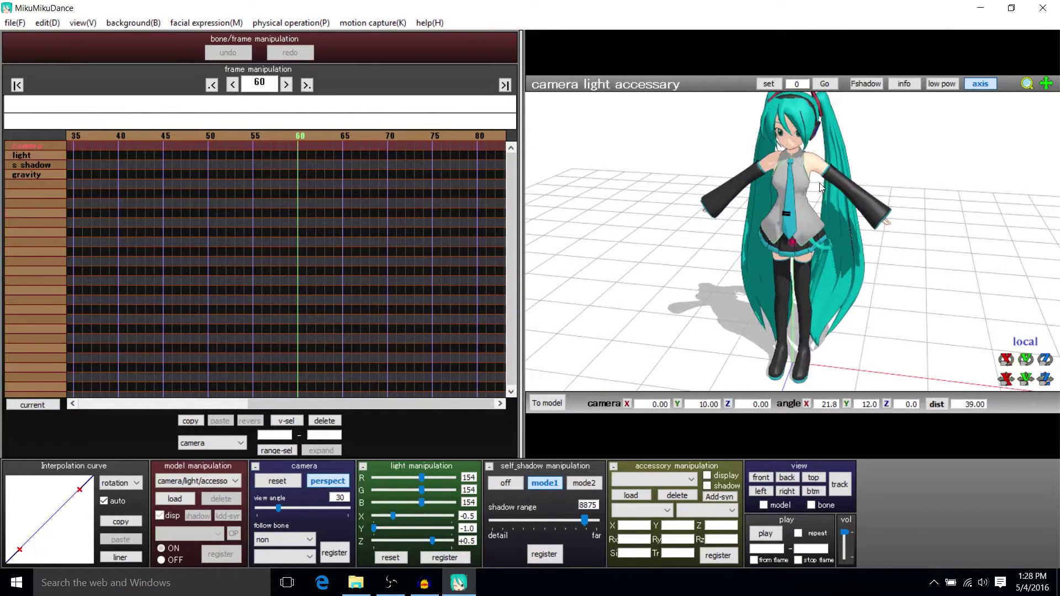
pyautogui.moveTo(819, 183); pyautogui.dragTo(820, 249, button='middle')
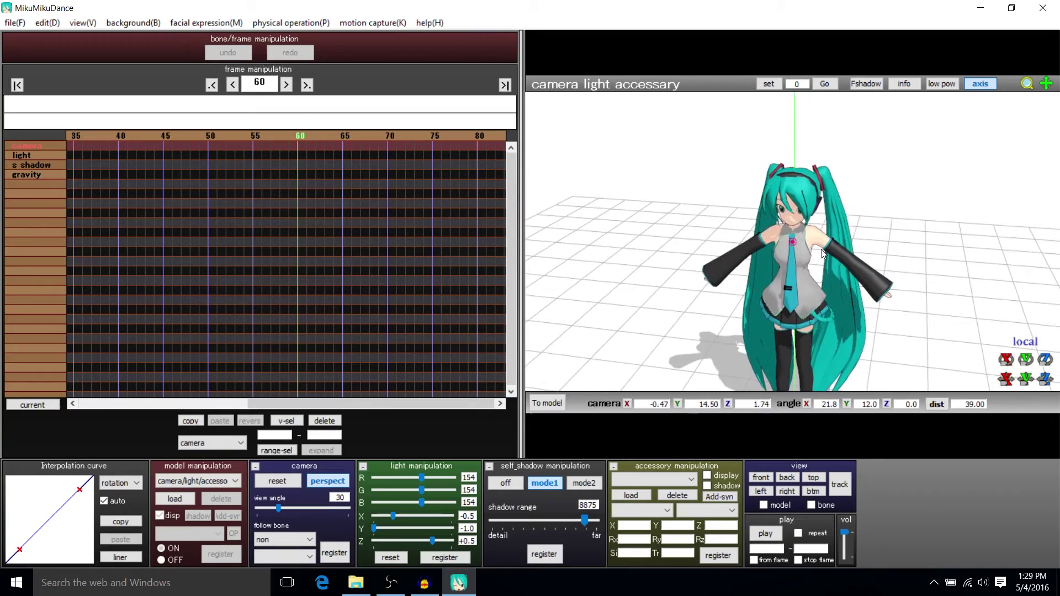
# Zoom in to distance 21, register the camera keyframe, and play it back.
pyautogui.scroll(4, 821, 249)
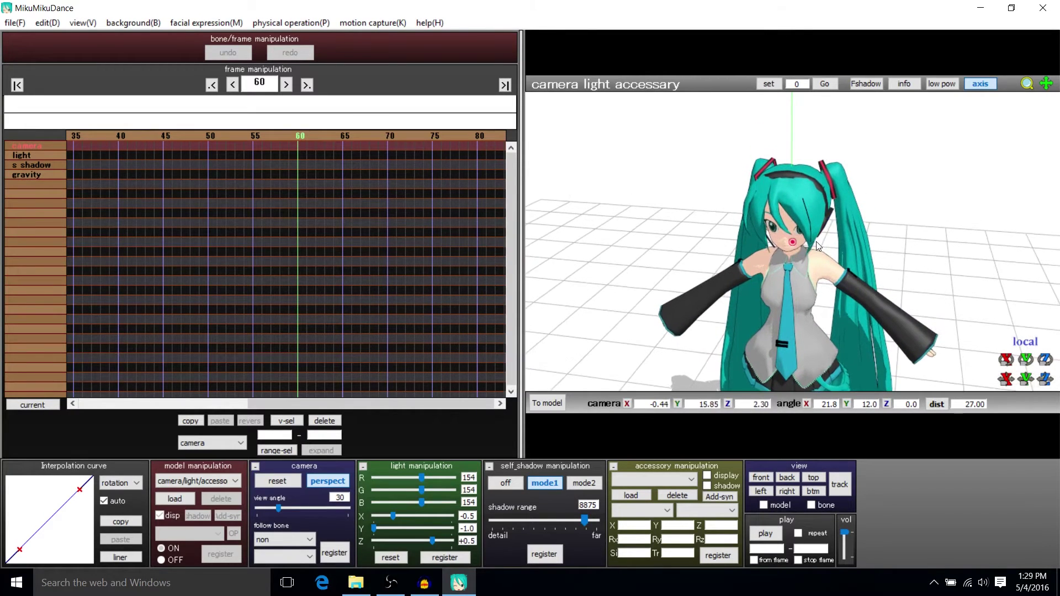
pyautogui.scroll(2, 817, 241)
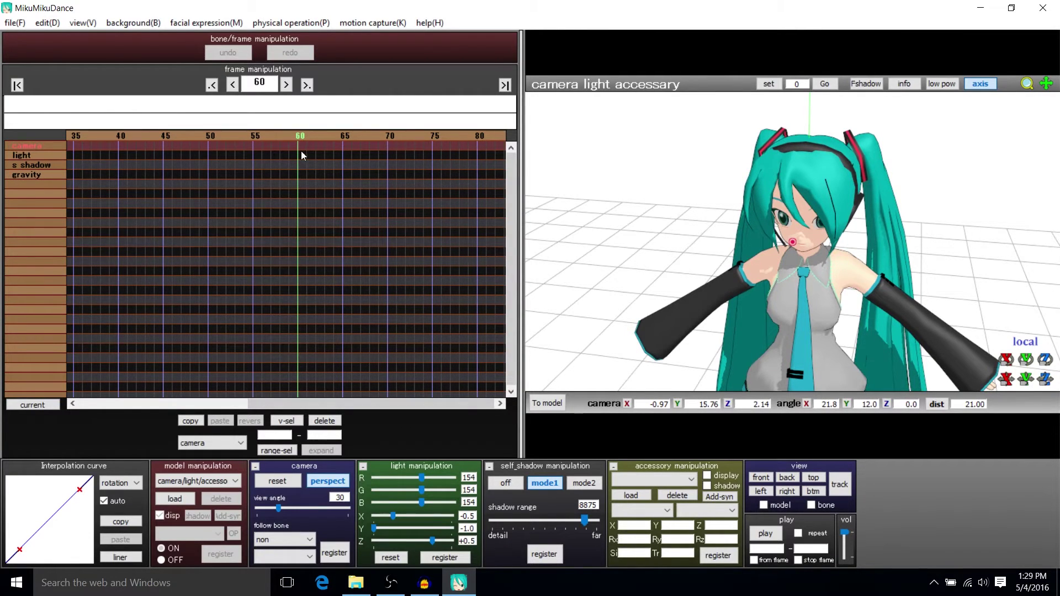
pyautogui.click(334, 554)
pyautogui.moveTo(315, 405); pyautogui.dragTo(132, 404)
pyautogui.click(762, 535)
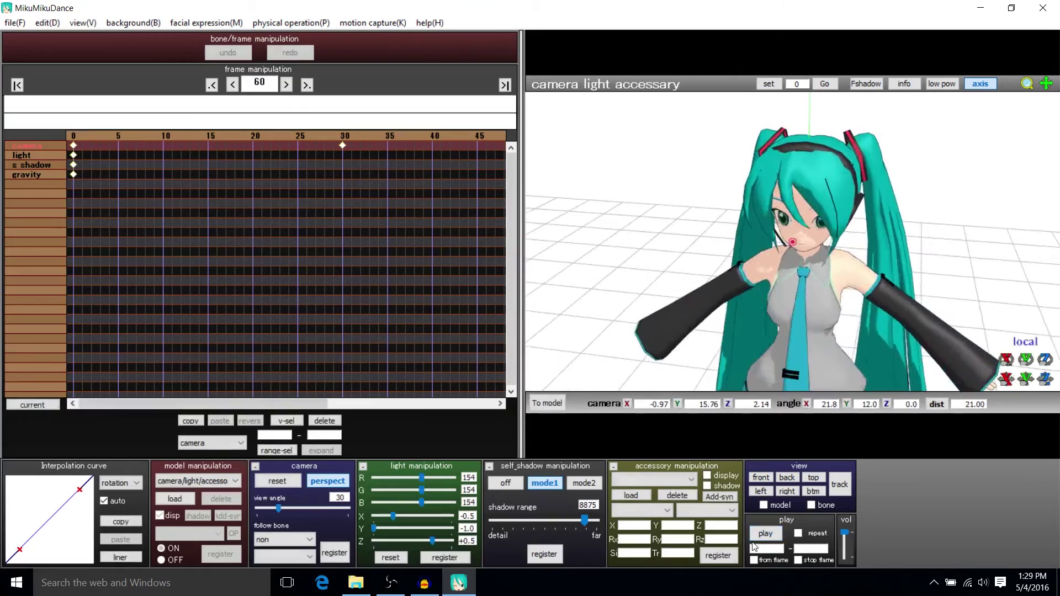
# At frame 80, widen the camera view angle to 89 for a distant full-body shot.
pyautogui.click(343, 407)
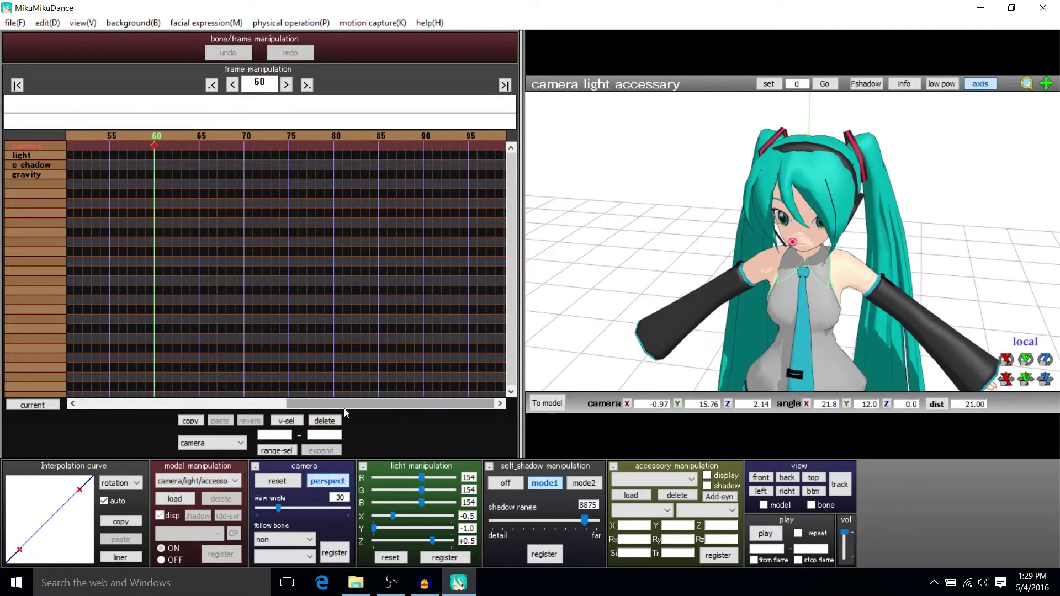
pyautogui.click(336, 134)
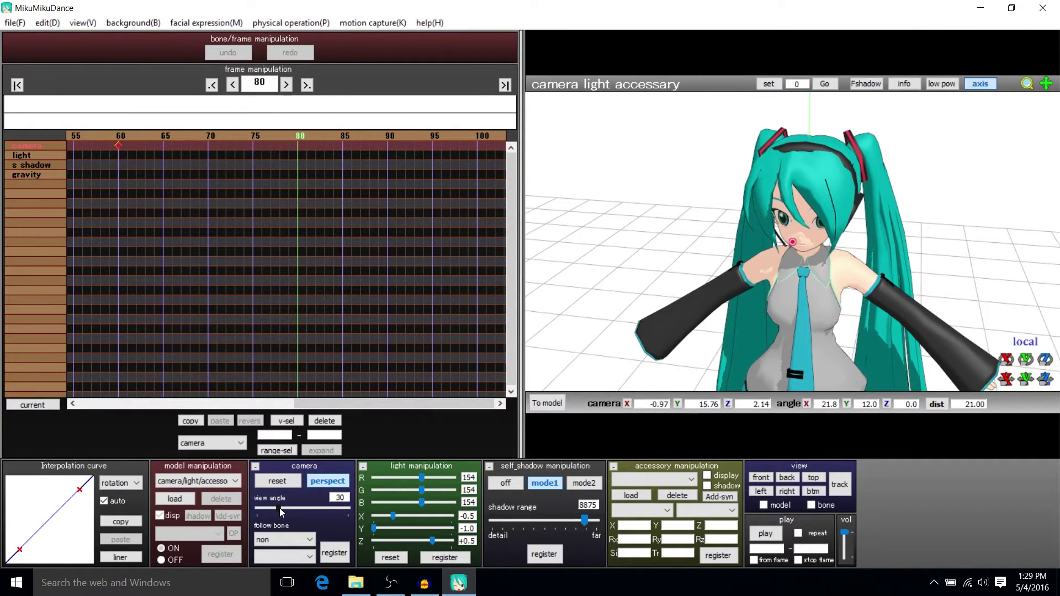
pyautogui.moveTo(279, 508); pyautogui.dragTo(323, 514)
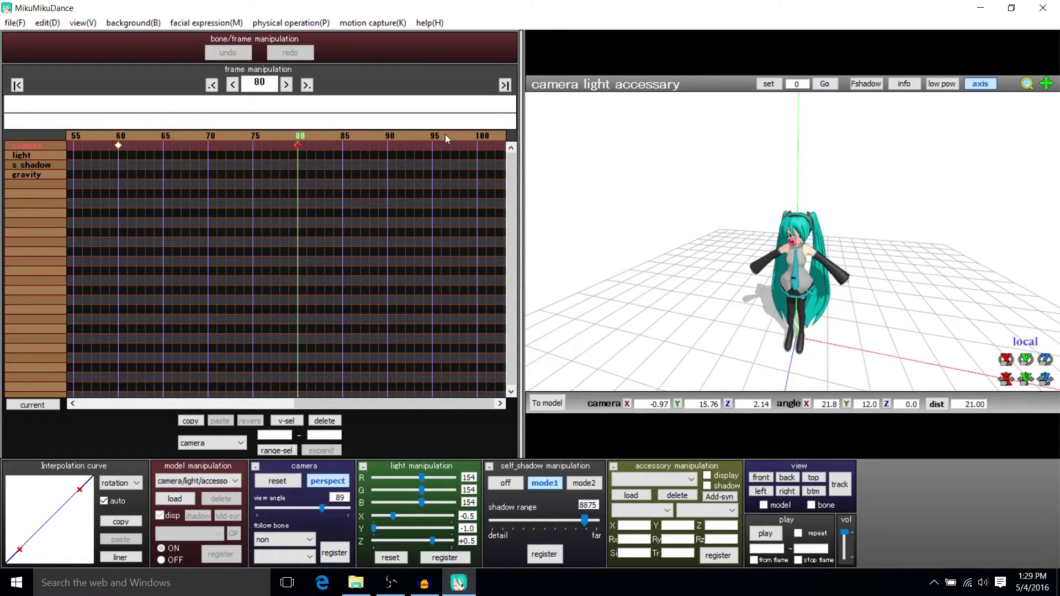
# At frame 100, set the camera to follow Miku Hatsune's head bone with view angle 125.
pyautogui.click(476, 138)
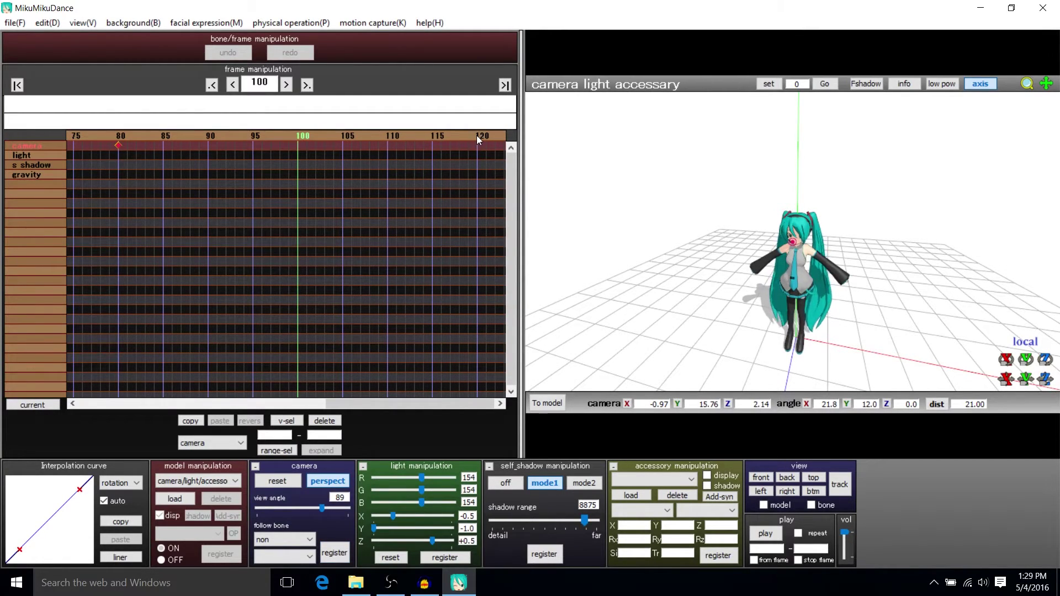
pyautogui.click(283, 539)
pyautogui.click(274, 551)
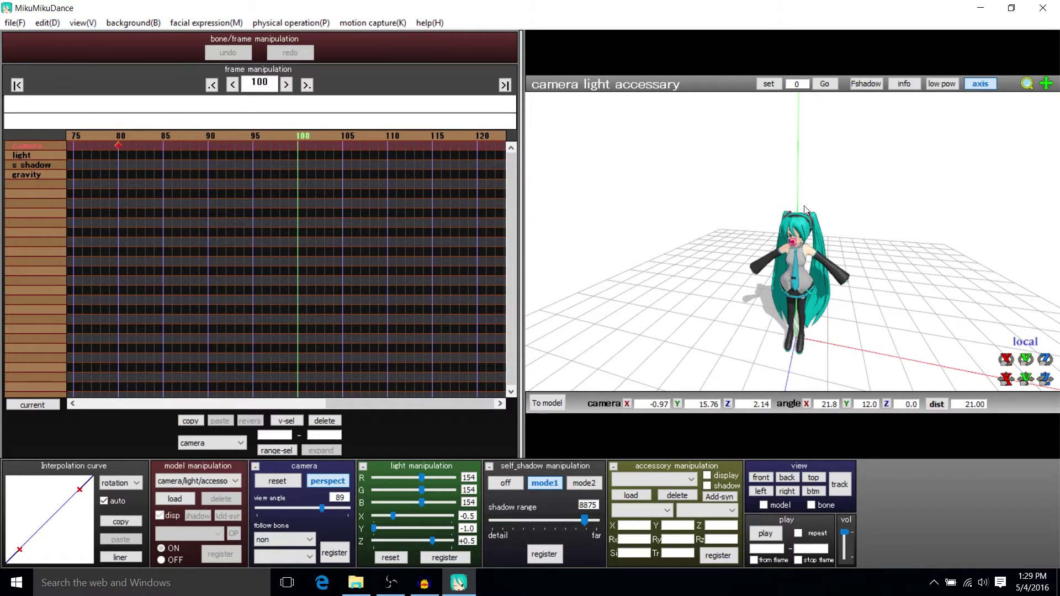
pyautogui.click(298, 540)
pyautogui.click(292, 561)
pyautogui.click(292, 559)
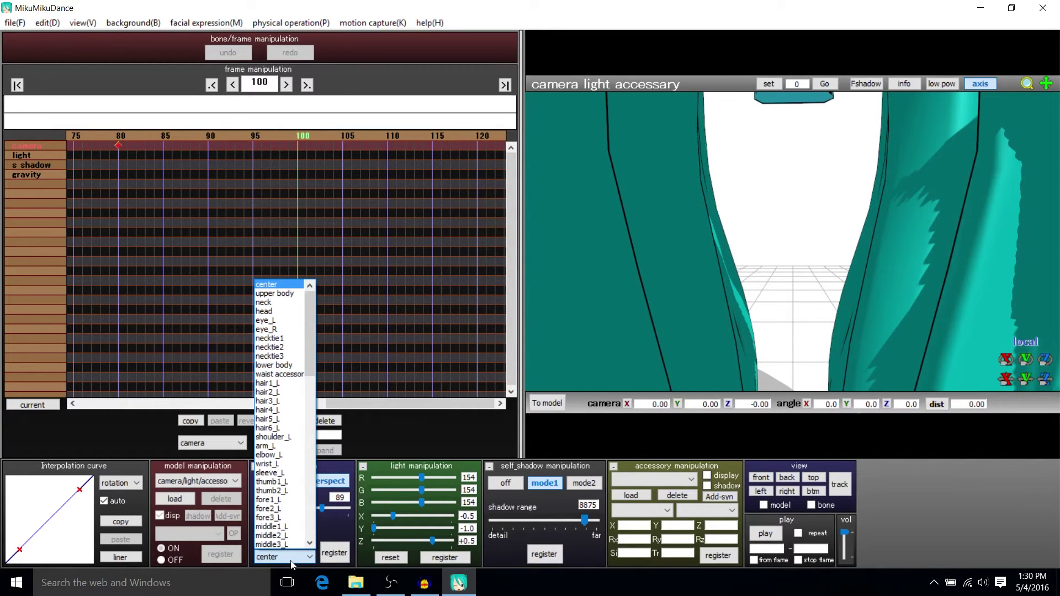
pyautogui.click(286, 309)
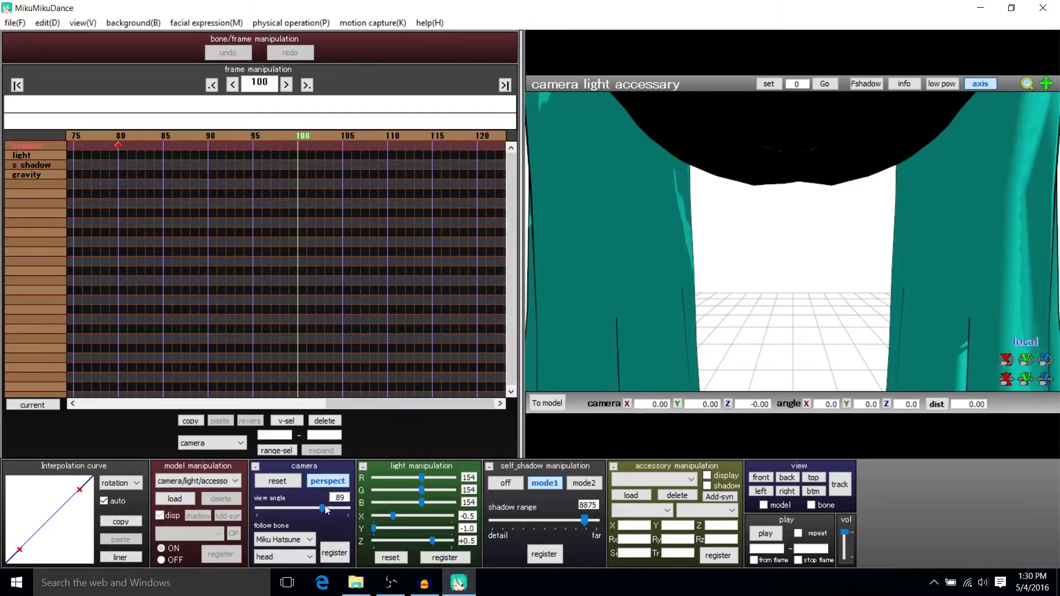
pyautogui.moveTo(326, 509); pyautogui.dragTo(362, 512)
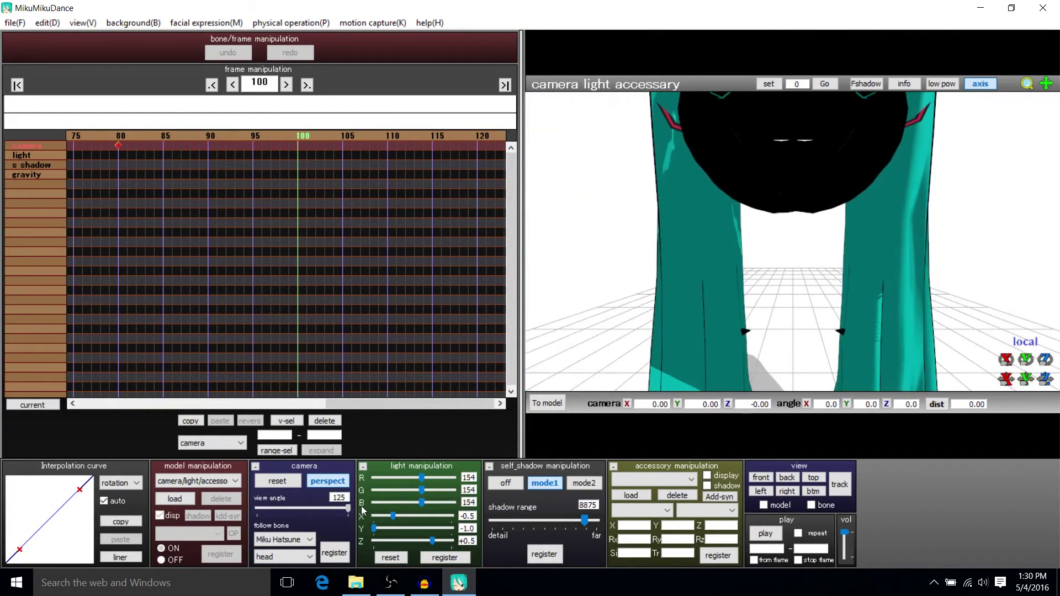
pyautogui.scroll(-3, 784, 228)
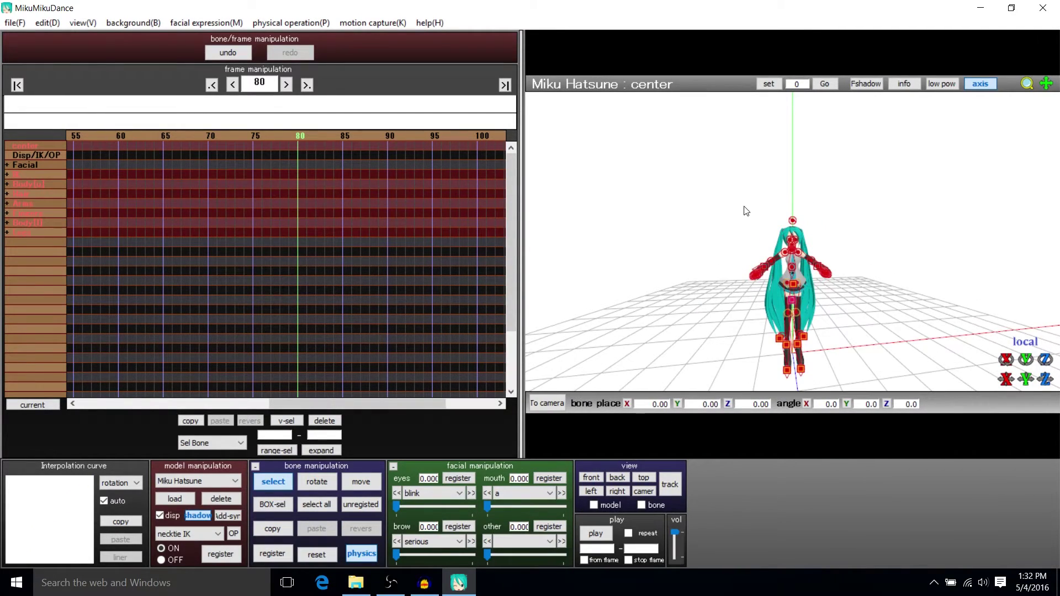
# Level the view and register Miku's pose for all bones at frame 80.
pyautogui.moveTo(745, 211); pyautogui.dragTo(736, 208, button='right')
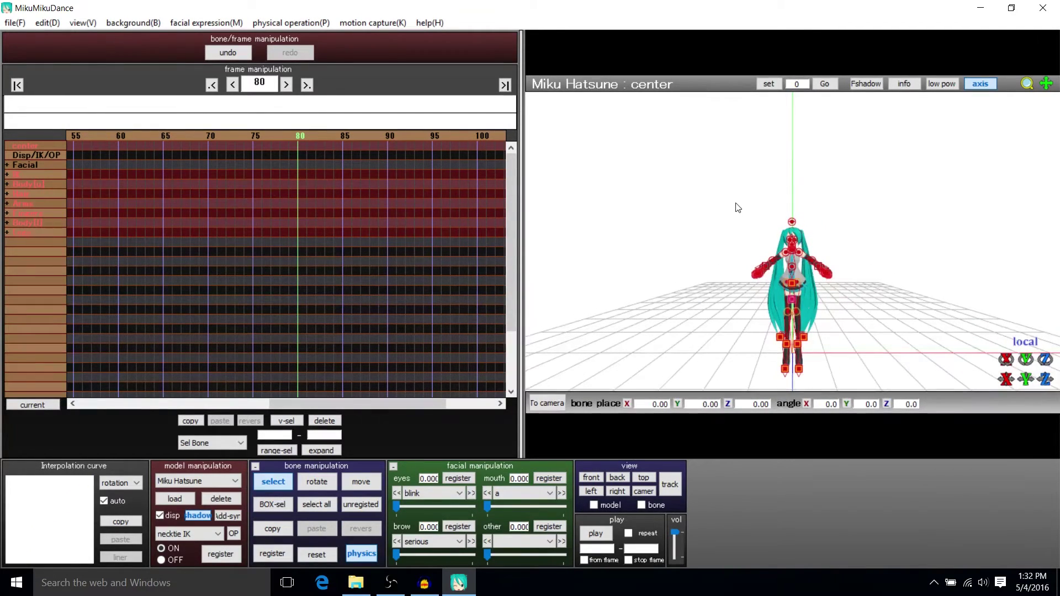
pyautogui.moveTo(728, 327); pyautogui.dragTo(736, 352, button='right')
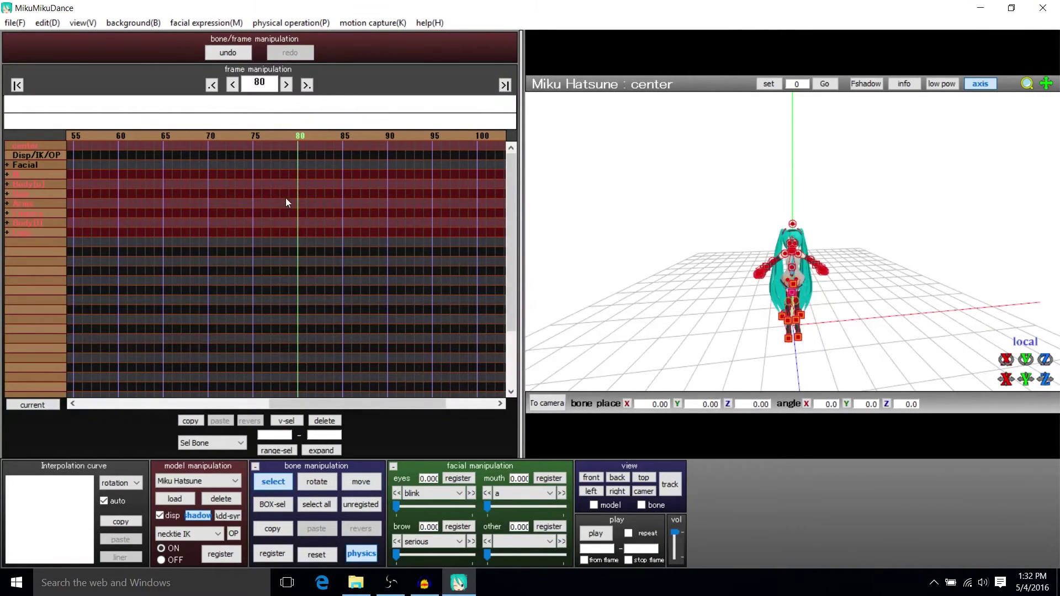
pyautogui.moveTo(390, 403); pyautogui.dragTo(435, 398)
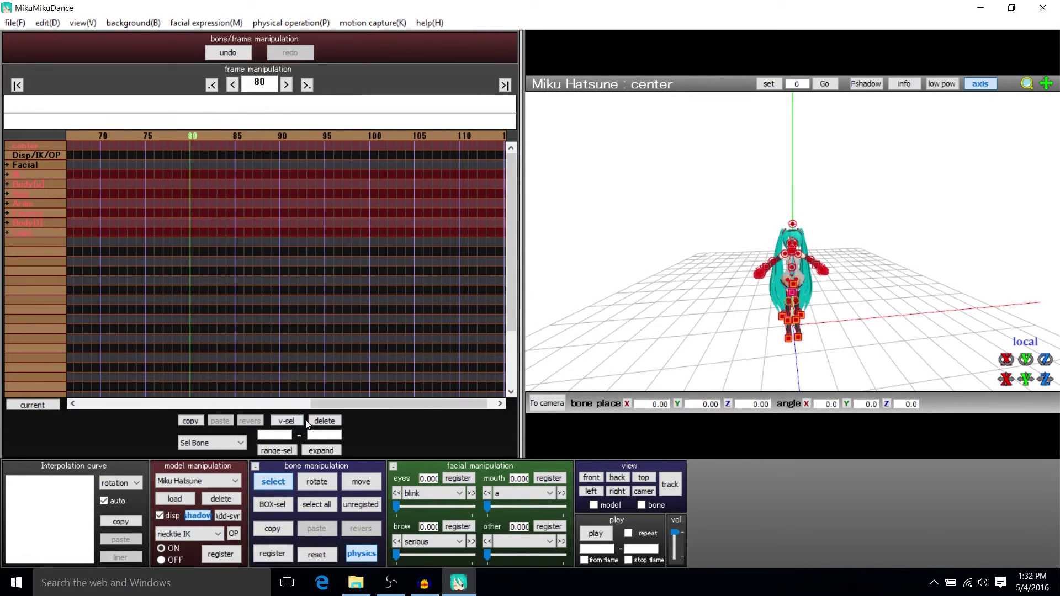
pyautogui.click(273, 553)
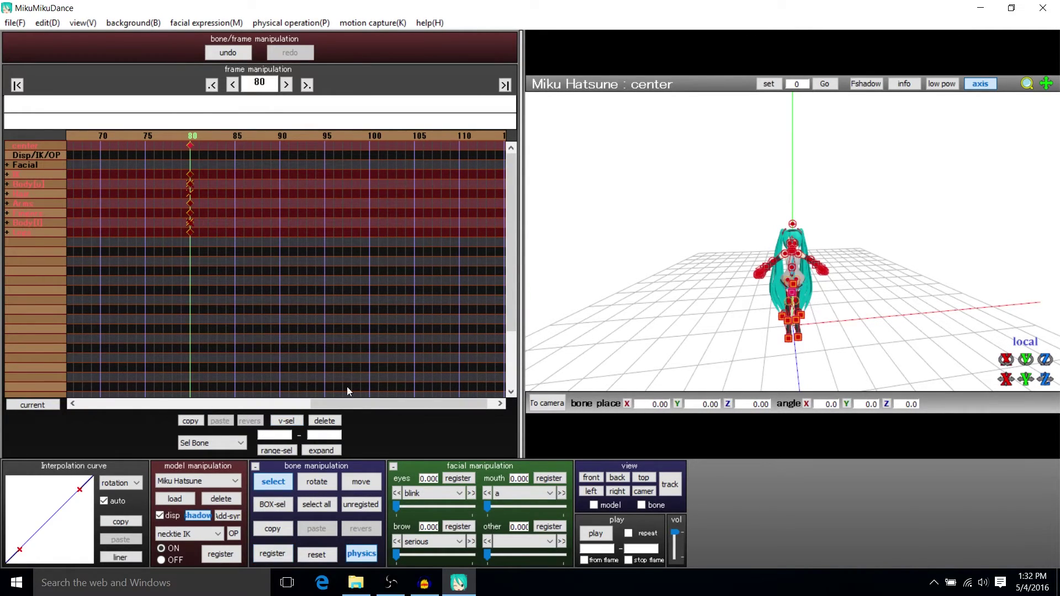
# At frame 100, slide Miku 14.55 units along X and key her pose.
pyautogui.click(370, 138)
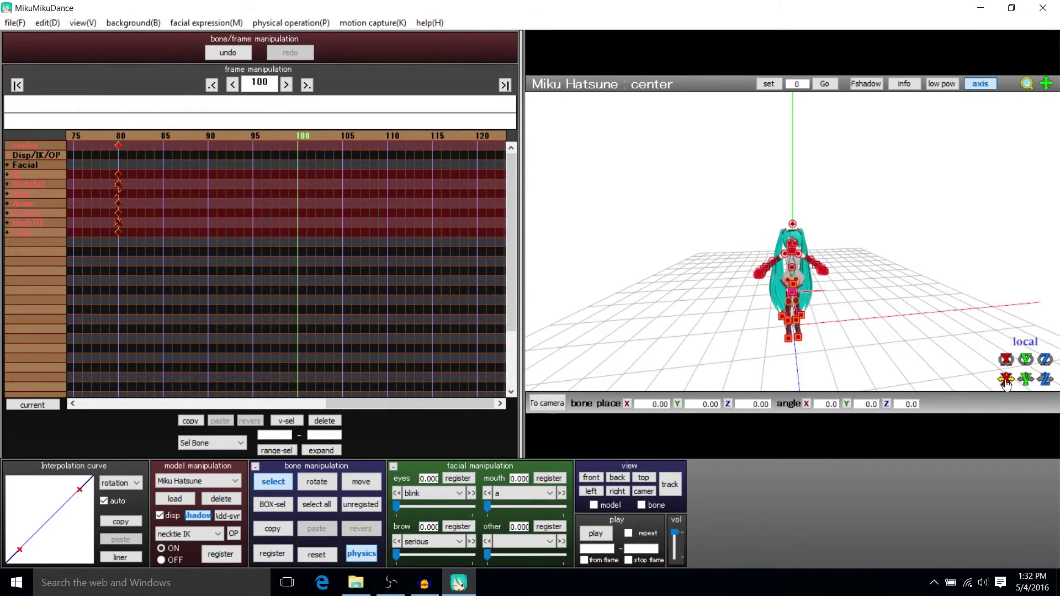
pyautogui.moveTo(1006, 385); pyautogui.dragTo(1046, 385)
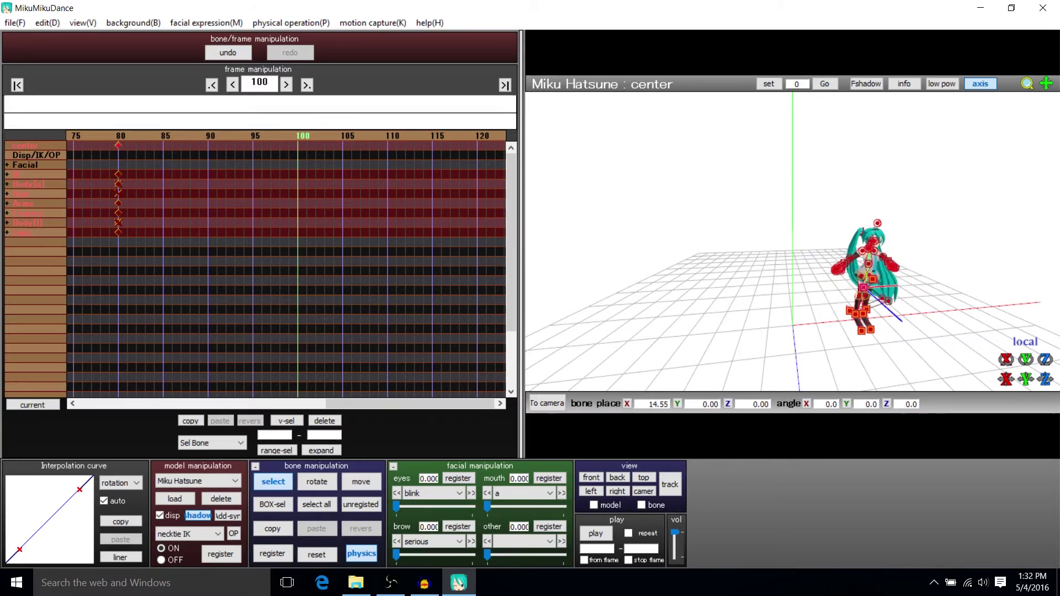
pyautogui.click(272, 554)
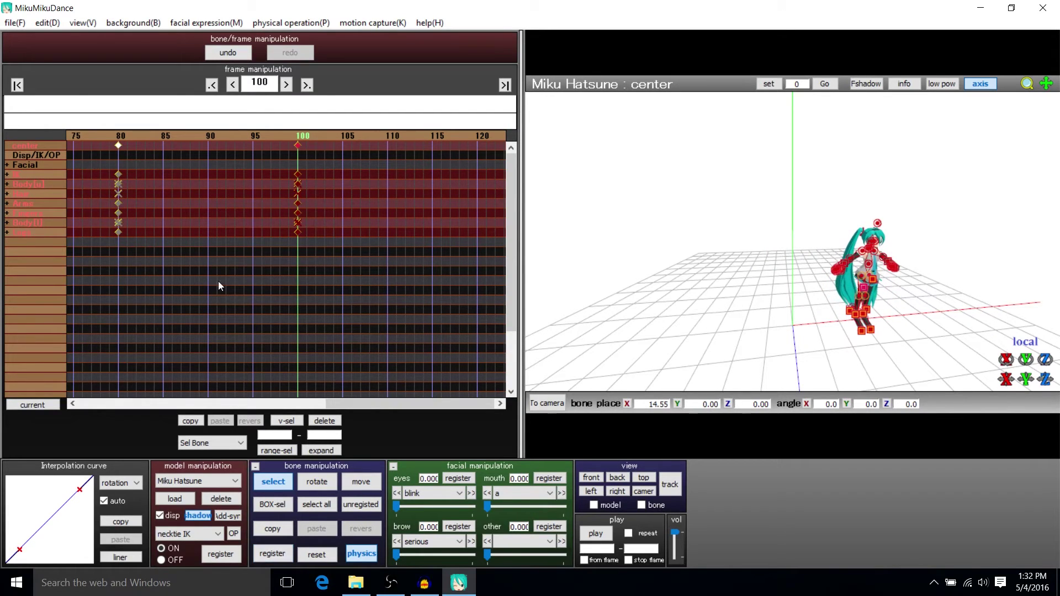
pyautogui.click(200, 479)
# Switch to camera editing and flip between frame 80's wide shot and frame 81's close-up.
pyautogui.click(194, 490)
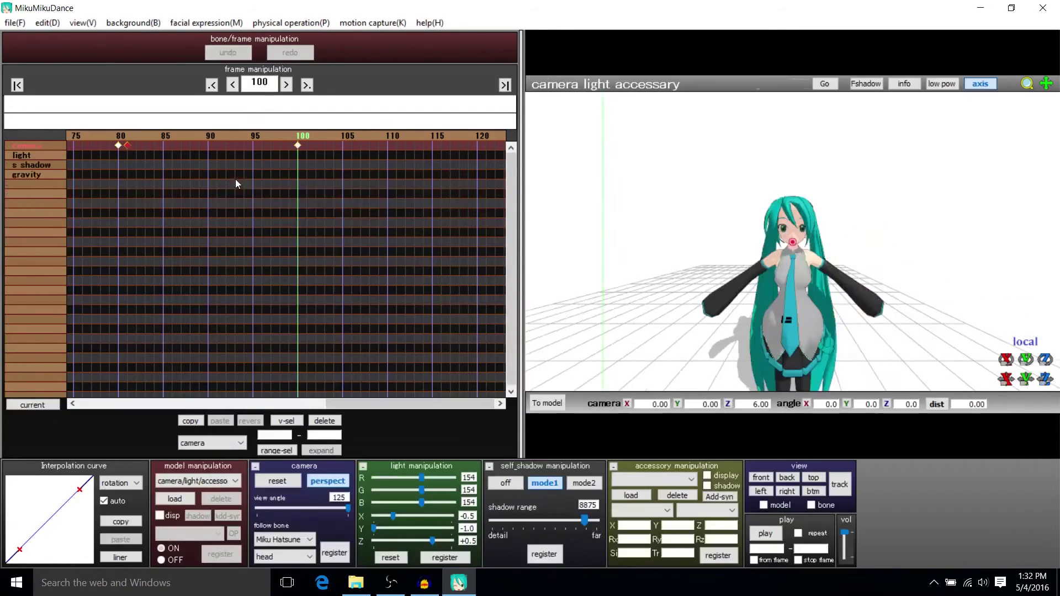
pyautogui.click(127, 135)
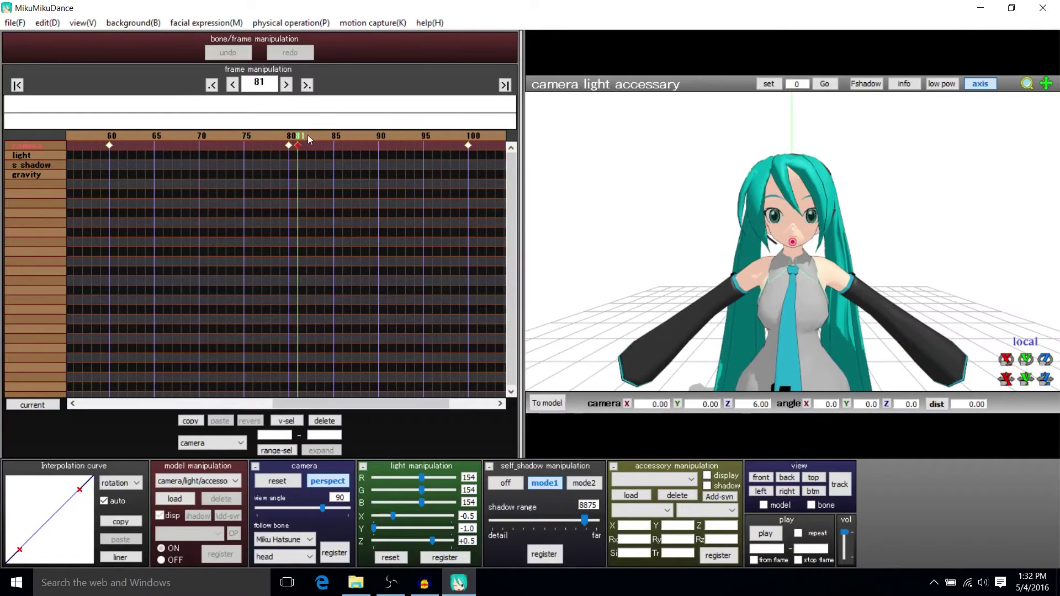
pyautogui.press('Left')
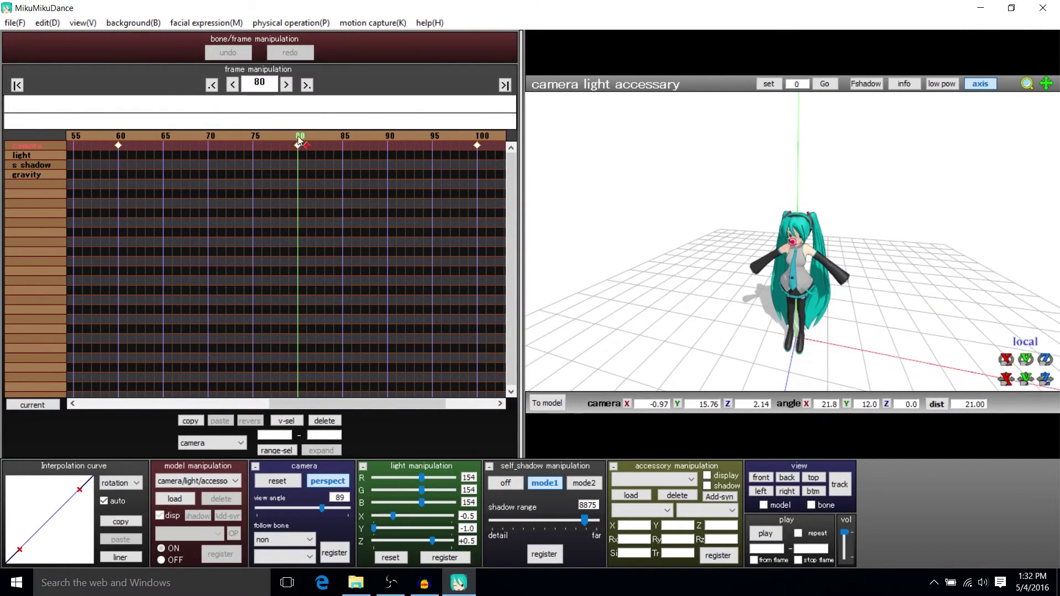
pyautogui.click(308, 137)
pyautogui.press('Left')
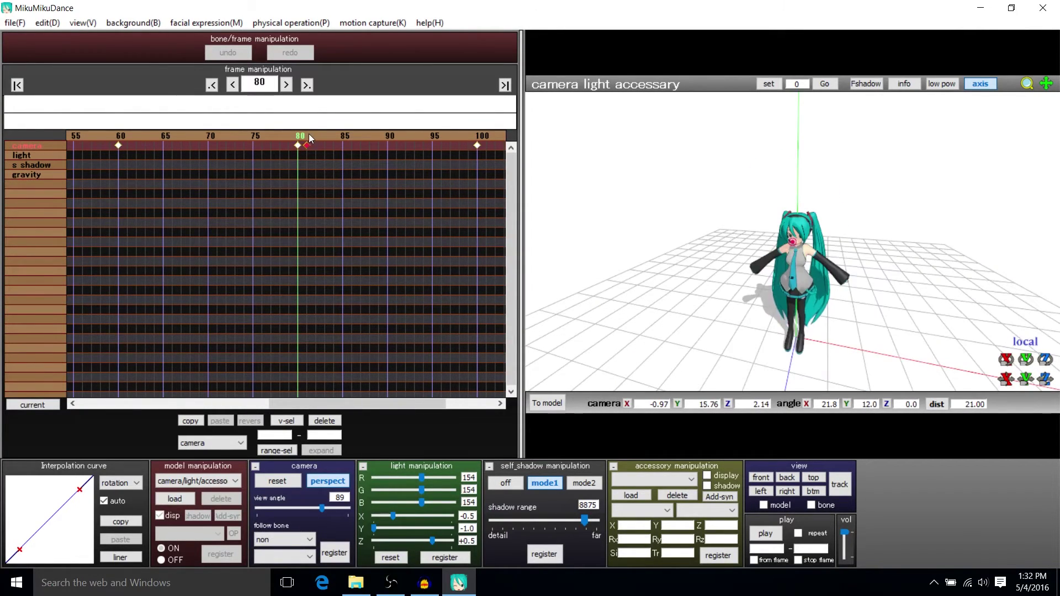
# Scrub frames 80–82 again, then return to editing the Miku Hatsune model.
pyautogui.click(309, 134)
pyautogui.click(290, 134)
pyautogui.click(319, 133)
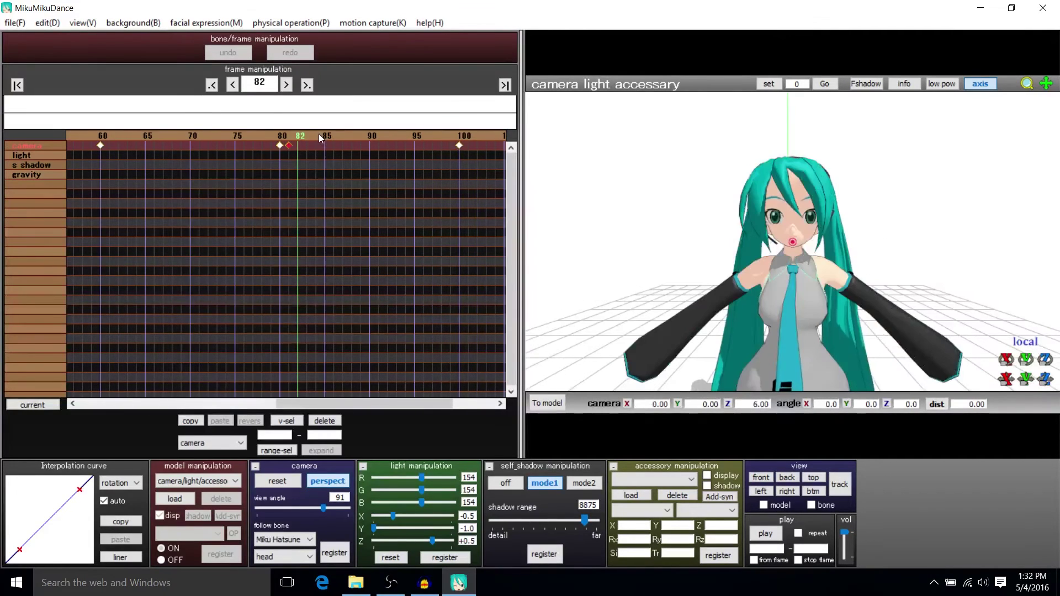
pyautogui.moveTo(319, 133)
pyautogui.mouseDown()
pyautogui.moveTo(399, 135)
pyautogui.moveTo(150, 144)
pyautogui.moveTo(165, 134)
pyautogui.moveTo(303, 138)
pyautogui.mouseUp()
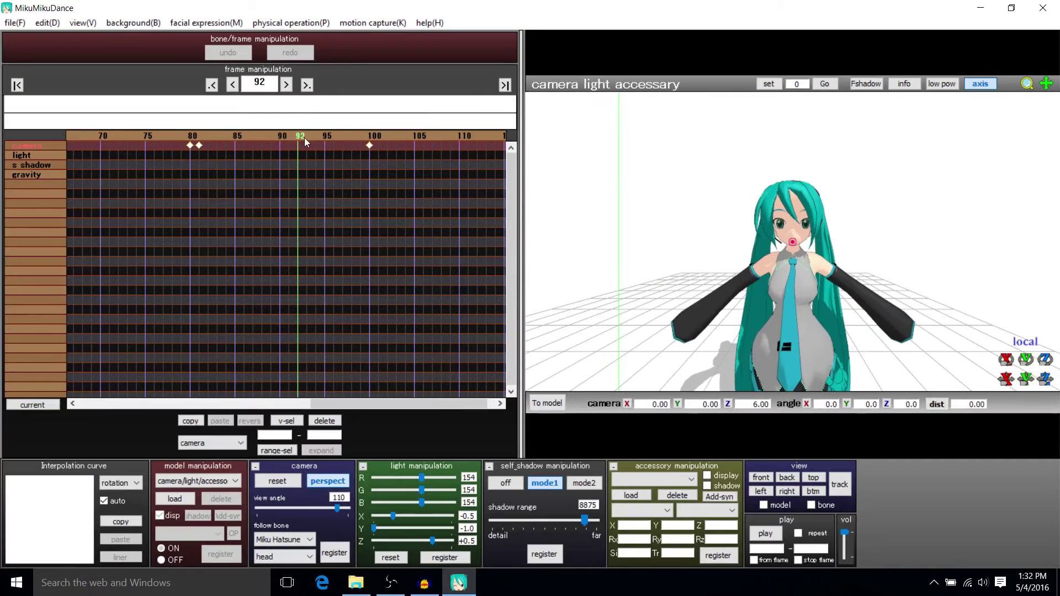
pyautogui.click(204, 481)
pyautogui.click(204, 500)
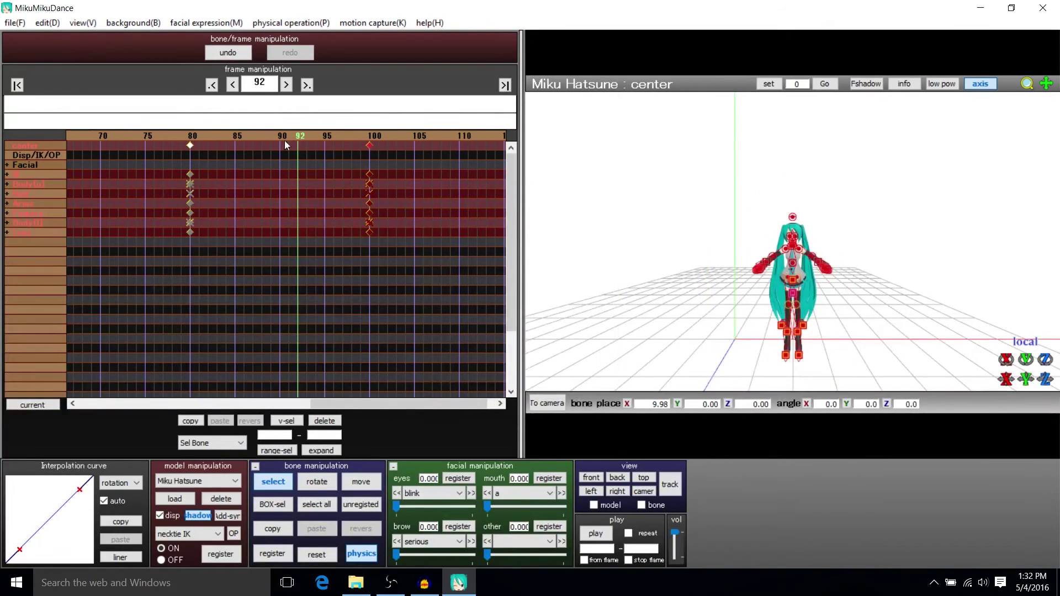
# Compare Miku's pose at frames 100 and 80, then select camera/light/accessory editing.
pyautogui.click(364, 135)
pyautogui.click(121, 134)
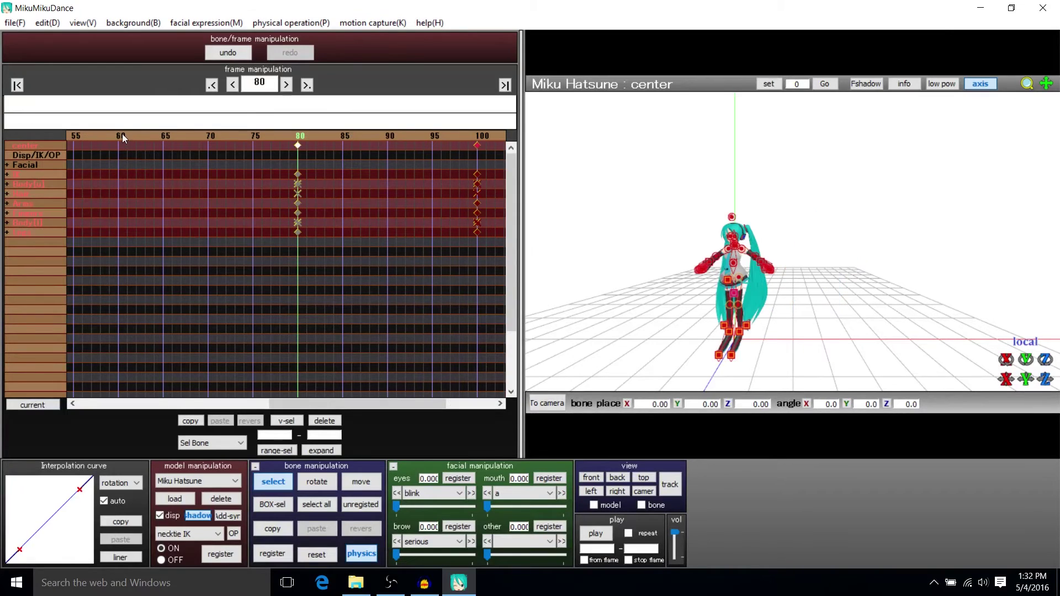
pyautogui.click(197, 481)
pyautogui.click(206, 498)
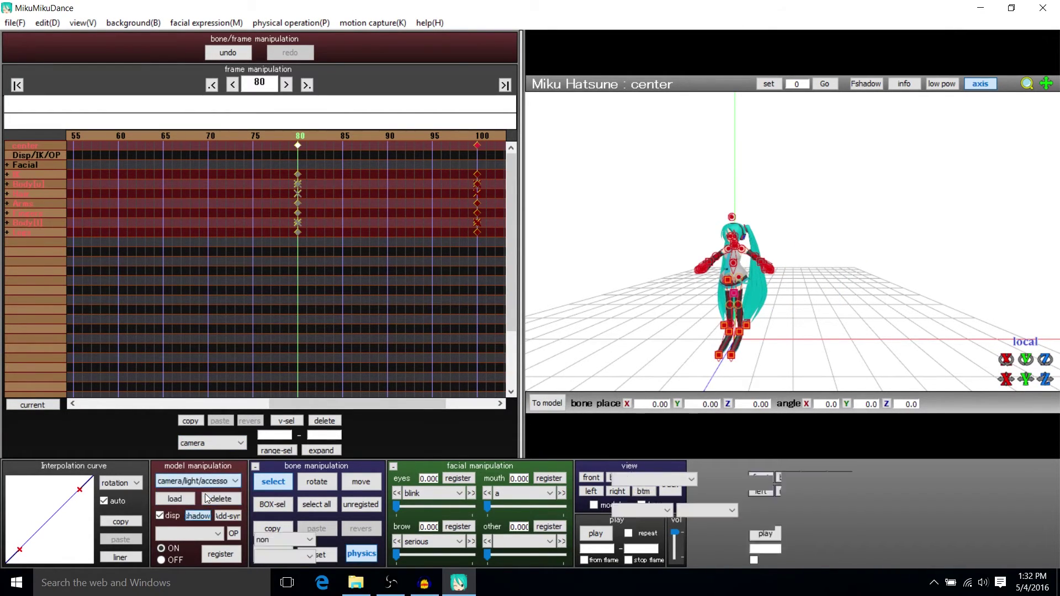
pyautogui.press('Right')
pyautogui.press('Right')
pyautogui.press('Right')
pyautogui.press('Right')
pyautogui.press('Right')
pyautogui.press('Right')
pyautogui.press('Right')
pyautogui.press('Right')
pyautogui.press('Right')
pyautogui.press('Right')
pyautogui.press('Right')
pyautogui.press('Right')
pyautogui.press('Right')
pyautogui.press('Right')
pyautogui.press('Right')
pyautogui.press('Right')
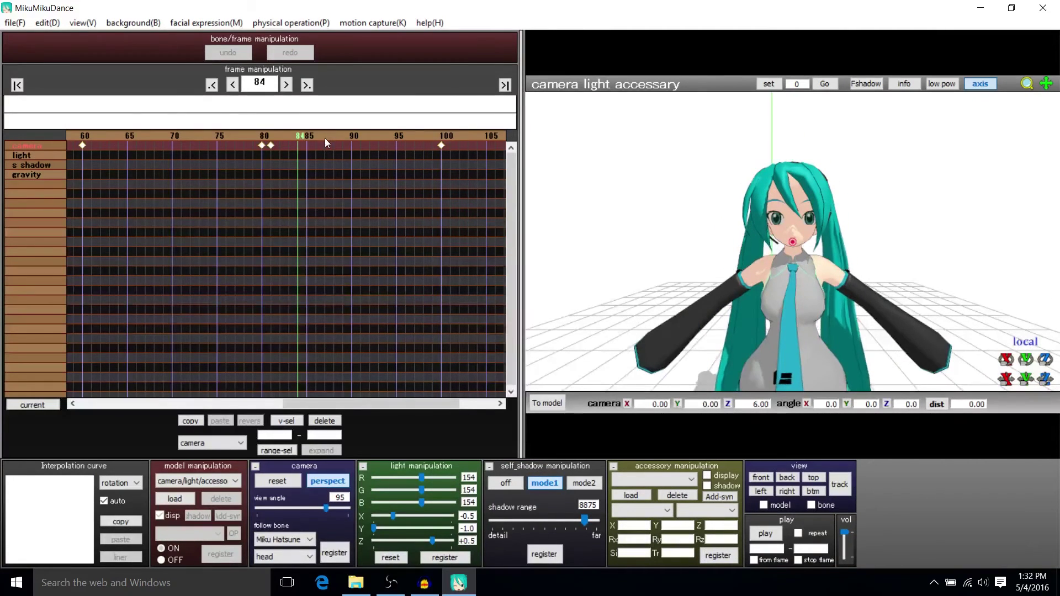
pyautogui.press('Left')
pyautogui.press('Left')
pyautogui.press('Left')
pyautogui.press('Left')
pyautogui.press('Left')
pyautogui.press('Left')
pyautogui.press('Left')
pyautogui.press('Left')
pyautogui.press('Left')
pyautogui.press('Left')
pyautogui.press('Left')
pyautogui.press('Left')
pyautogui.press('Left')
pyautogui.press('Left')
pyautogui.press('Left')
pyautogui.press('Left')
pyautogui.press('Left')
pyautogui.press('Left')
pyautogui.press('Left')
pyautogui.press('Left')
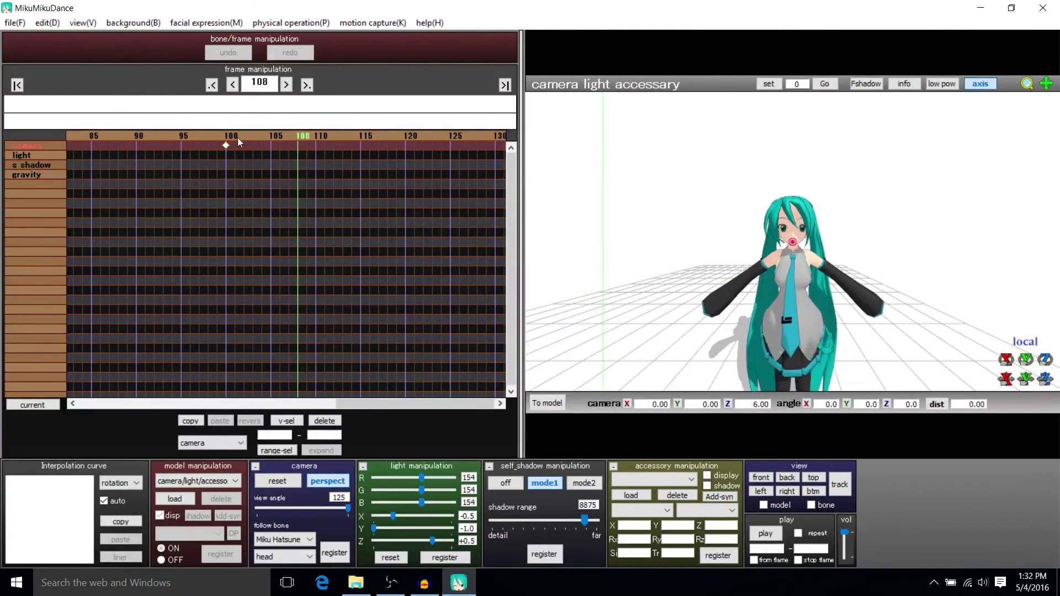
pyautogui.press('Right')
pyautogui.press('Right')
pyautogui.press('Right')
pyautogui.press('Right')
pyautogui.press('Right')
pyautogui.press('Right')
pyautogui.press('Right')
pyautogui.press('Right')
pyautogui.press('Right')
pyautogui.press('Right')
pyautogui.press('Right')
pyautogui.press('Right')
pyautogui.press('Right')
pyautogui.press('Right')
pyautogui.press('Right')
pyautogui.press('Right')
pyautogui.press('Right')
pyautogui.press('Right')
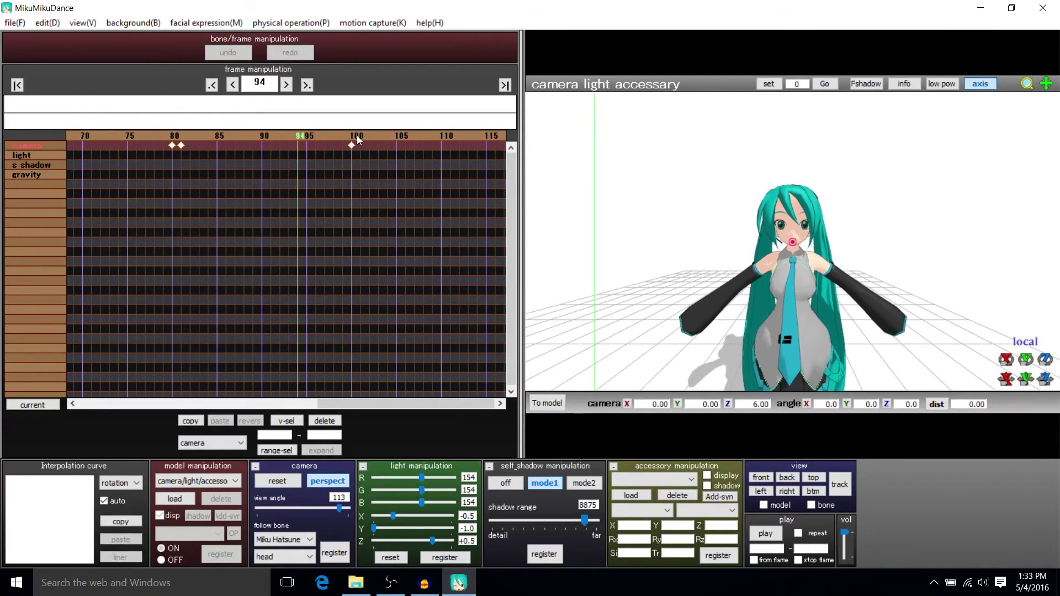
pyautogui.press('Right')
pyautogui.press('Right')
pyautogui.press('Right')
pyautogui.press('Right')
pyautogui.press('Right')
pyautogui.press('Right')
pyautogui.press('Right')
pyautogui.press('Left')
pyautogui.press('Left')
pyautogui.press('Left')
pyautogui.press('Left')
pyautogui.press('Left')
pyautogui.press('Left')
pyautogui.press('Left')
pyautogui.press('Left')
pyautogui.press('Left')
pyautogui.press('Left')
pyautogui.press('Left')
pyautogui.press('Left')
pyautogui.press('Left')
pyautogui.press('Left')
pyautogui.press('Left')
pyautogui.press('Left')
pyautogui.press('Left')
pyautogui.press('Left')
pyautogui.press('Left')
pyautogui.press('Left')
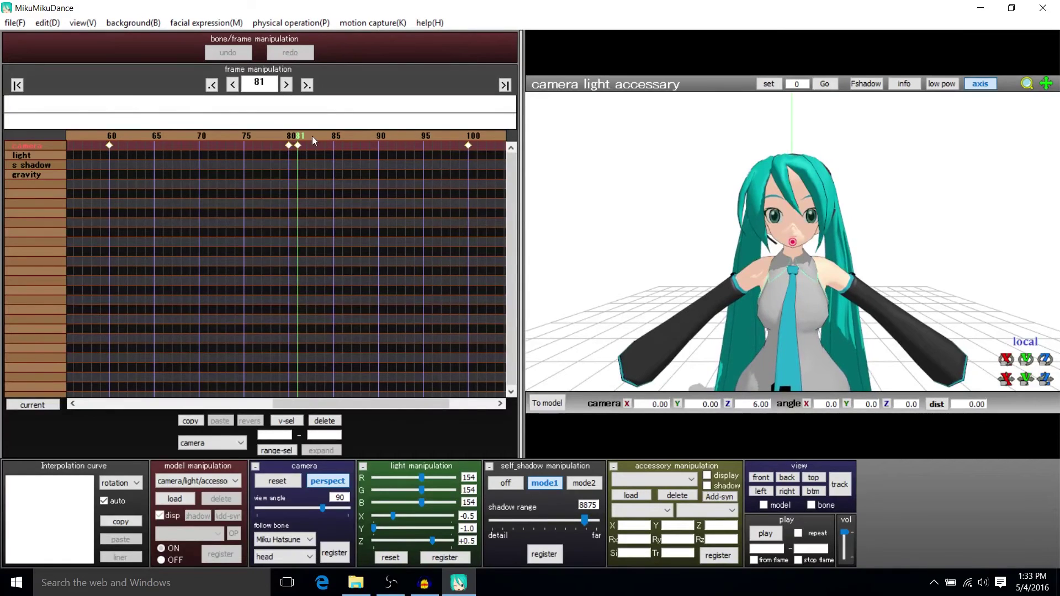
pyautogui.press('Right')
pyautogui.press('Right')
pyautogui.press('Right')
pyautogui.press('Right')
pyautogui.press('Right')
pyautogui.press('Right')
pyautogui.press('Right')
pyautogui.press('Right')
pyautogui.press('Right')
pyautogui.press('Right')
pyautogui.press('Right')
pyautogui.press('Right')
pyautogui.press('Right')
pyautogui.press('Right')
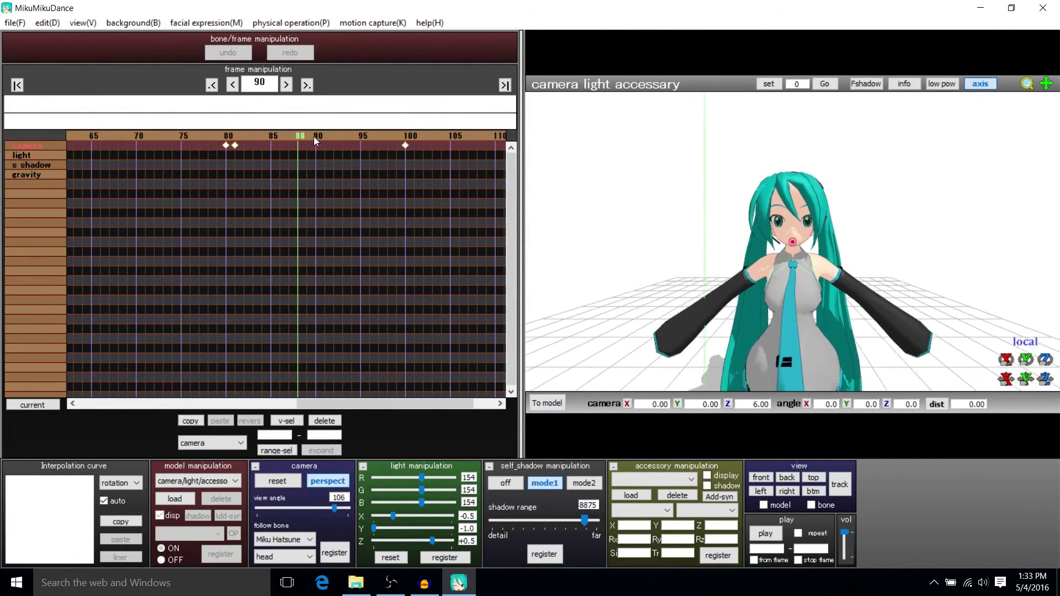
pyautogui.press('Right')
pyautogui.press('Right')
pyautogui.press('Right')
pyautogui.press('Right')
pyautogui.press('Right')
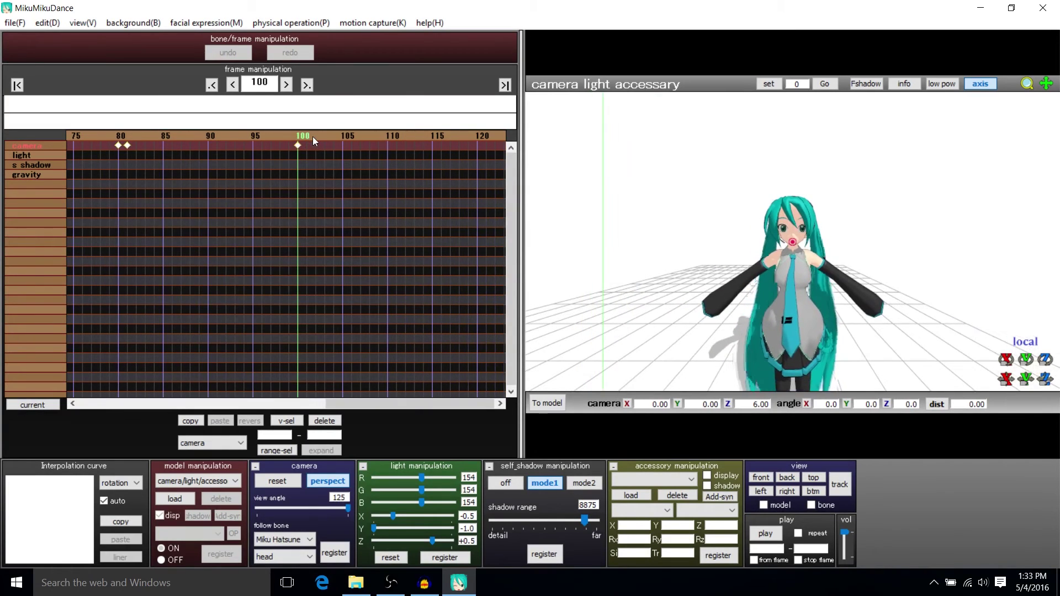
pyautogui.click(133, 138)
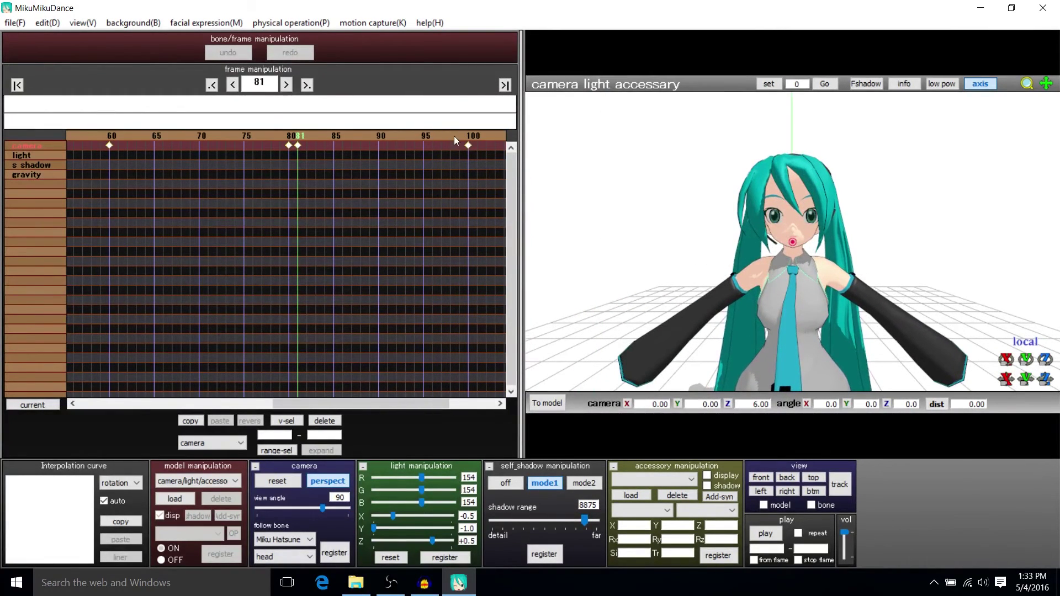
pyautogui.click(465, 138)
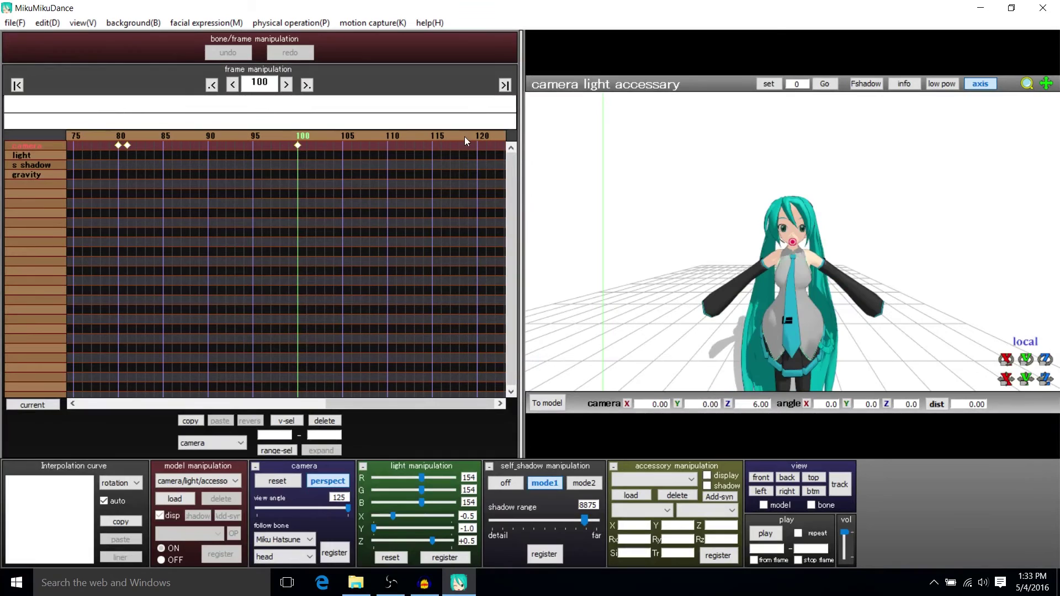
pyautogui.scroll(-5, 780, 302)
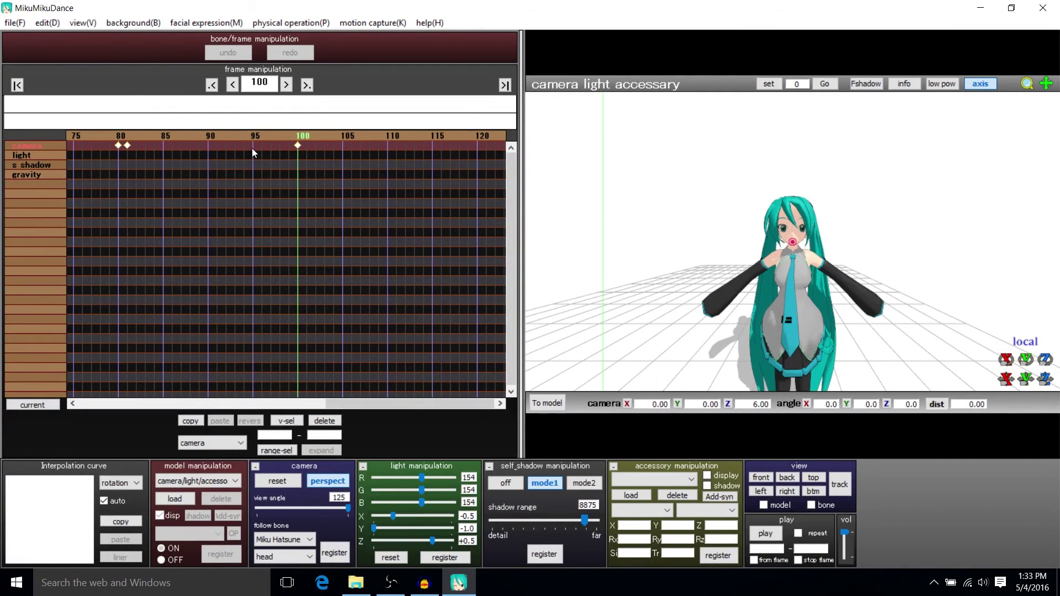
pyautogui.click(128, 145)
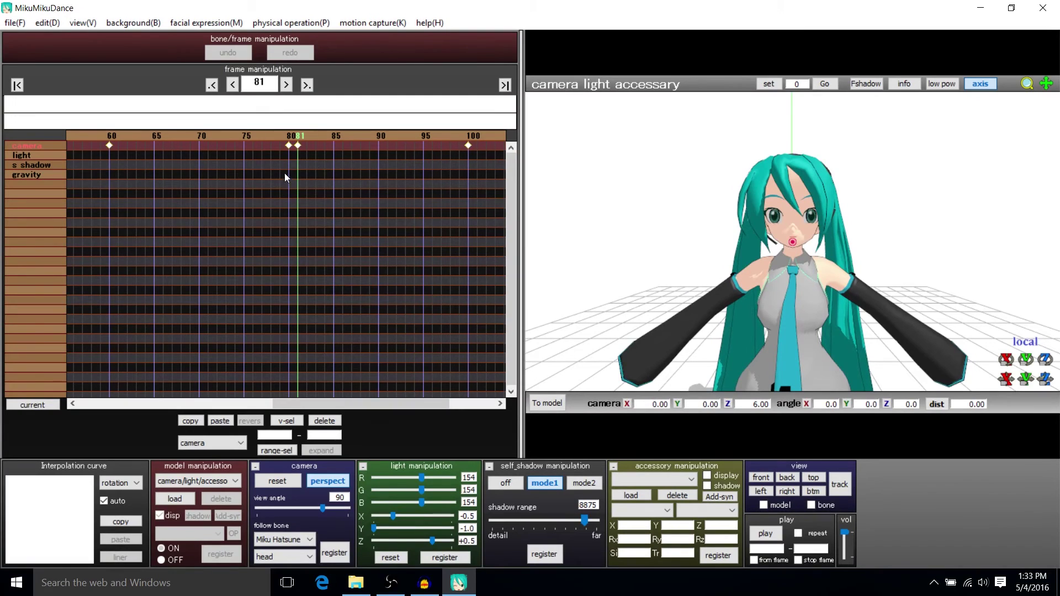
pyautogui.click(467, 141)
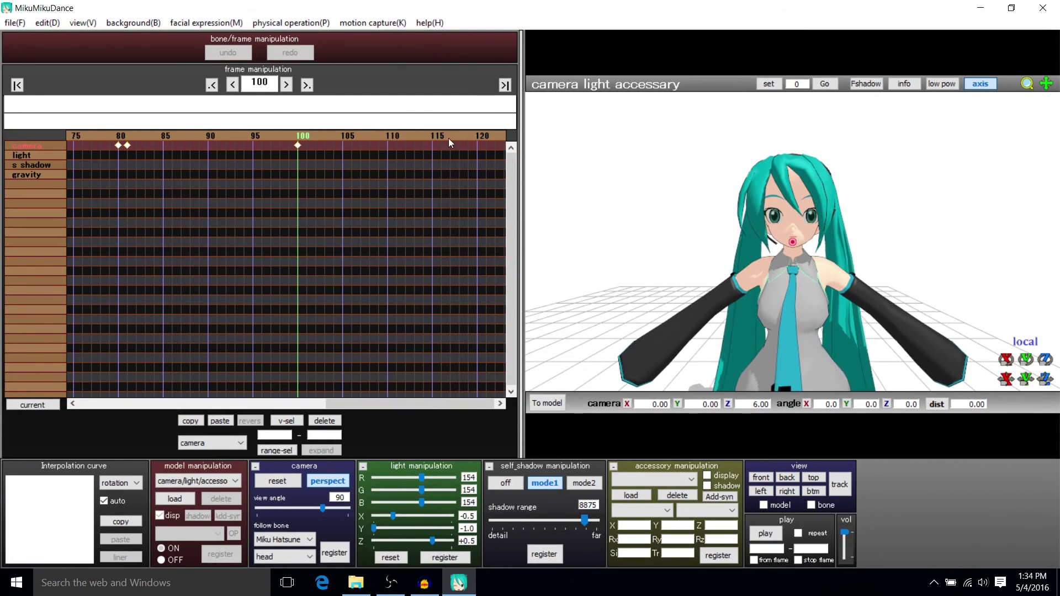
pyautogui.click(126, 145)
pyautogui.click(467, 143)
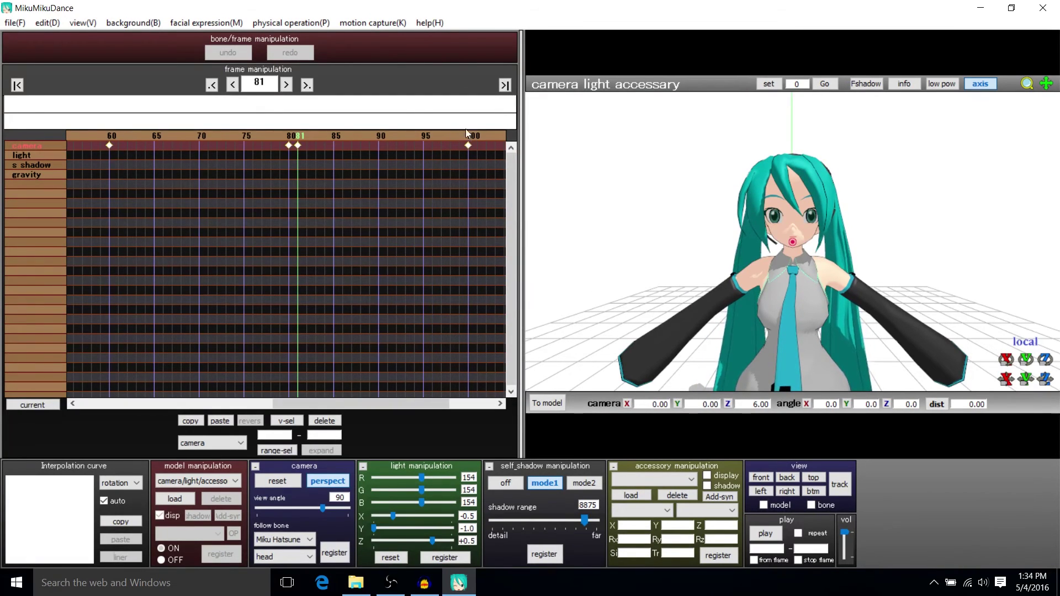
pyautogui.click(130, 138)
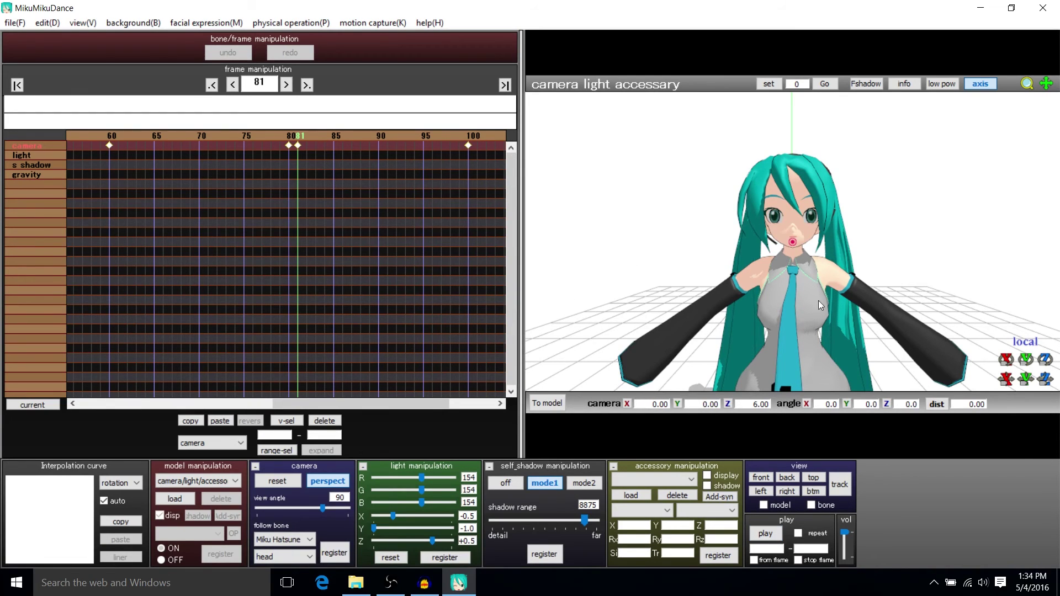
pyautogui.click(767, 539)
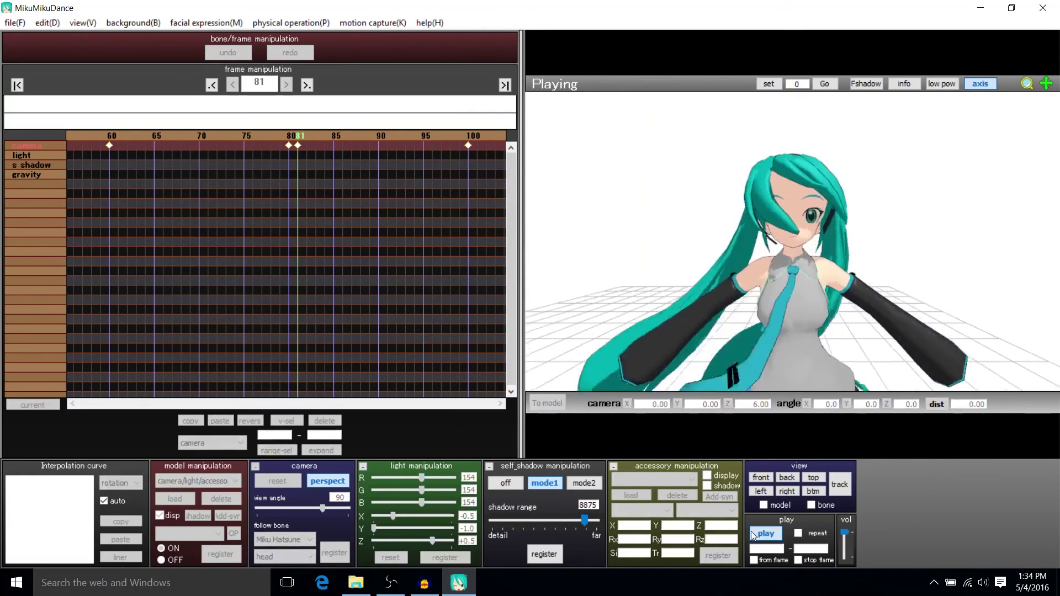
pyautogui.click(755, 535)
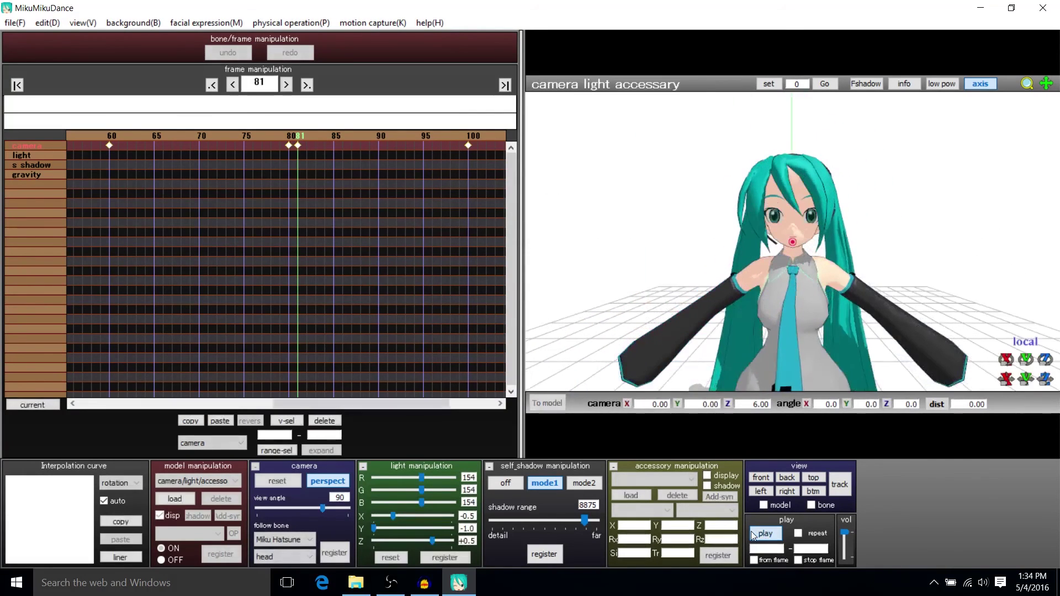
pyautogui.click(310, 136)
pyautogui.click(386, 135)
pyautogui.click(370, 137)
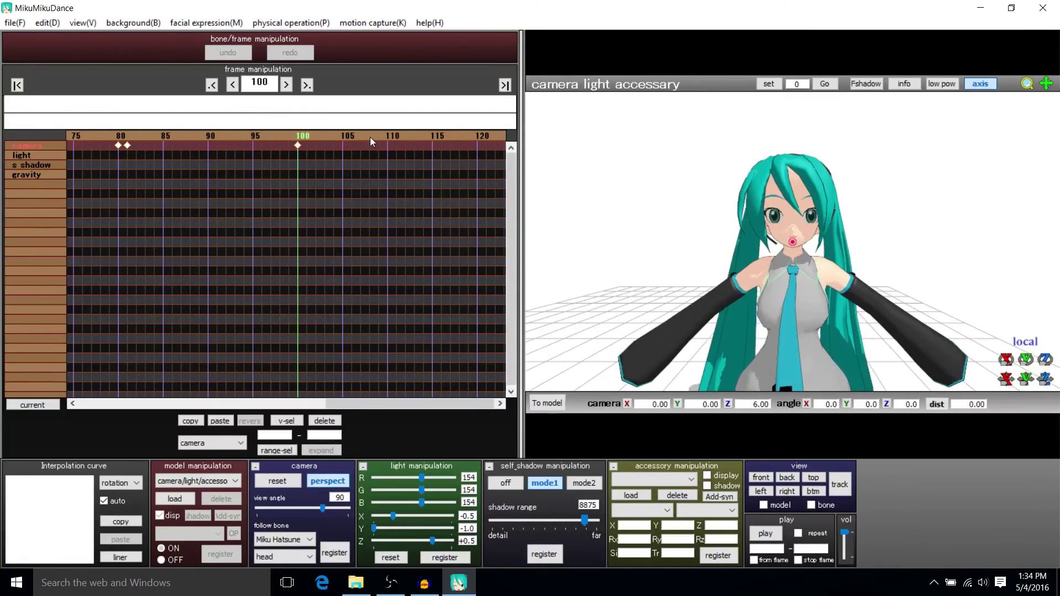
pyautogui.click(139, 134)
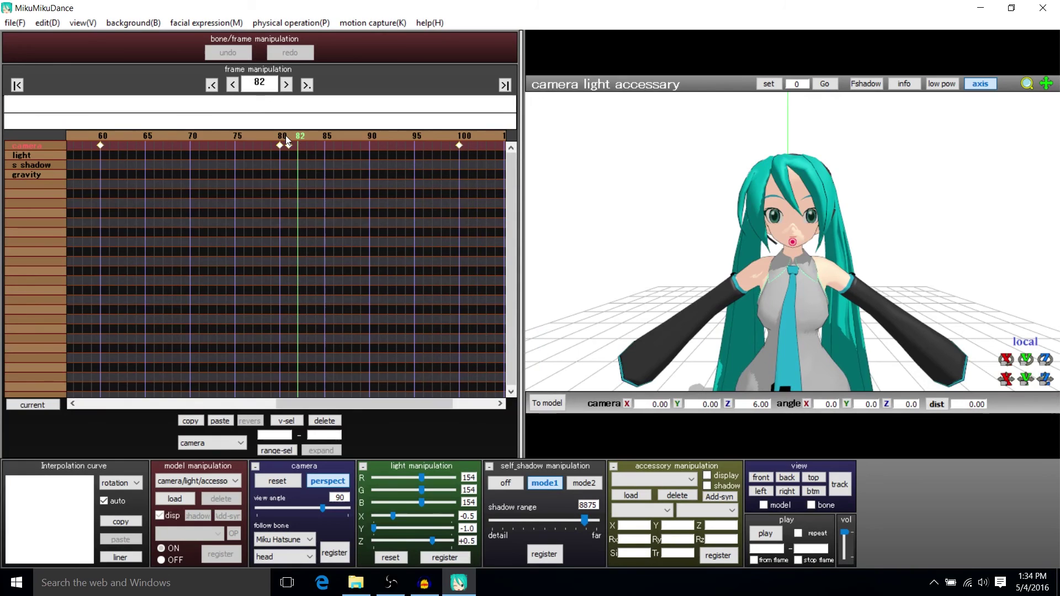
pyautogui.press('Left')
pyautogui.click(332, 134)
pyautogui.click(332, 135)
pyautogui.click(332, 135)
pyautogui.click(332, 135)
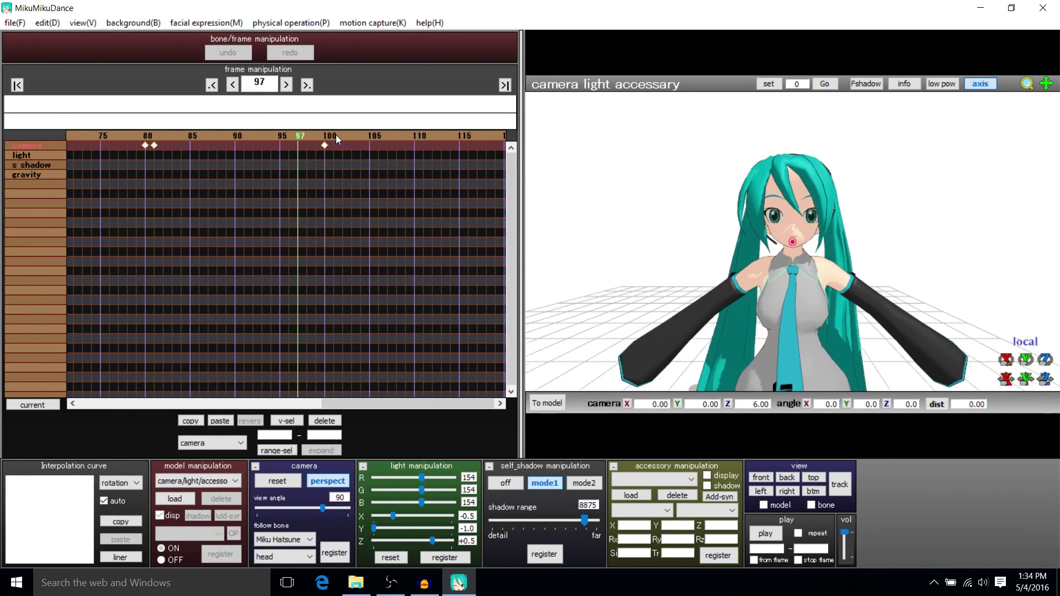
pyautogui.click(332, 135)
pyautogui.click(332, 135)
pyautogui.click(168, 136)
pyautogui.click(168, 135)
pyautogui.click(331, 136)
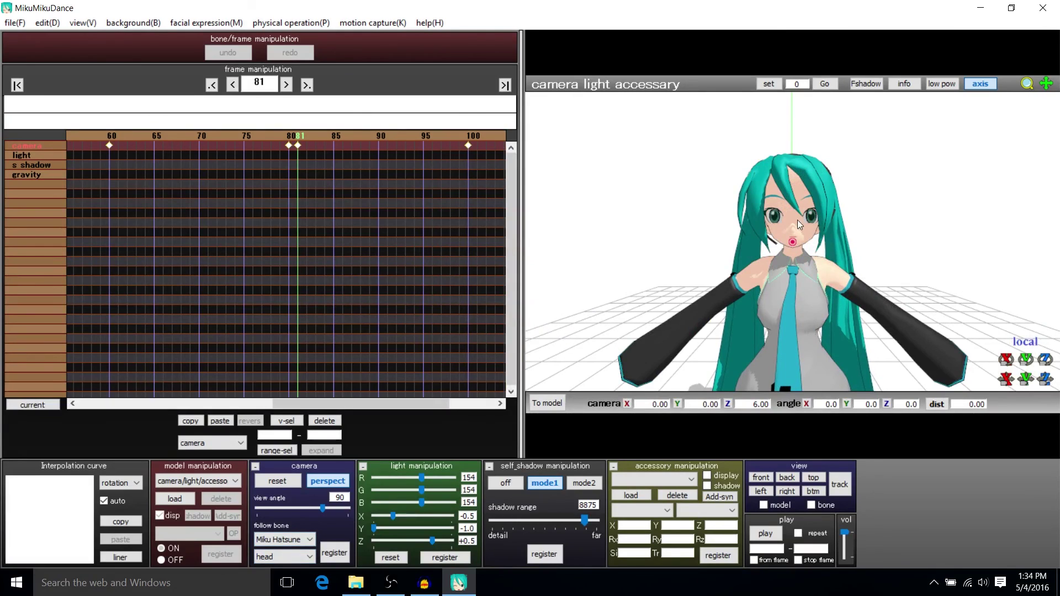
pyautogui.click(286, 557)
pyautogui.click(288, 560)
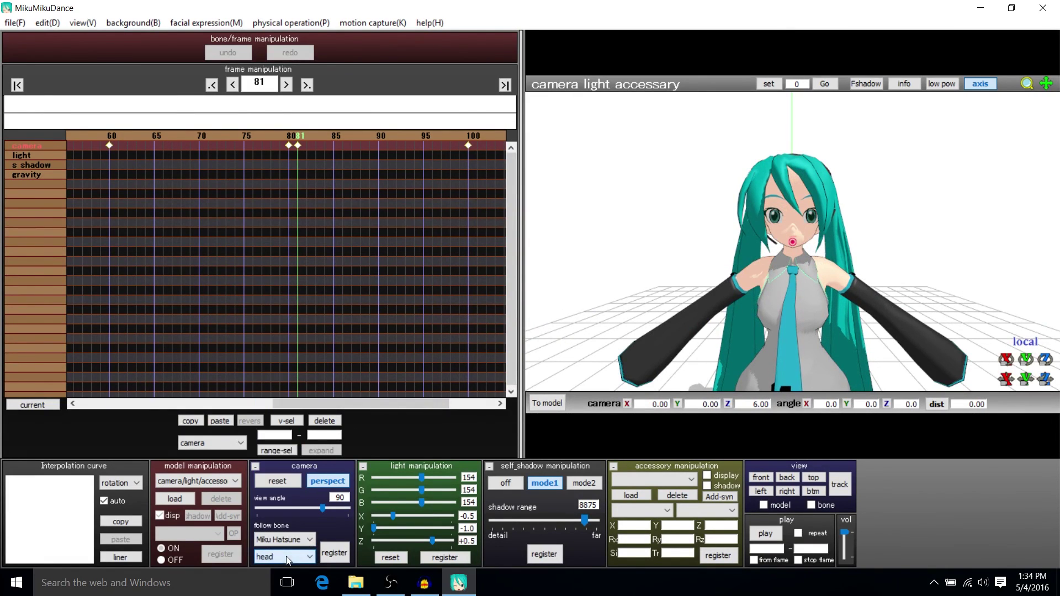